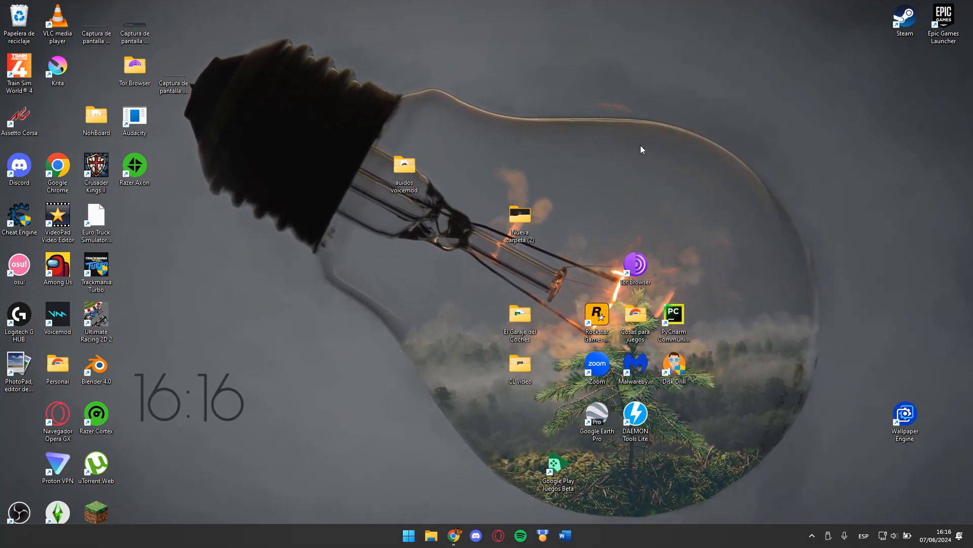
# Switch to Chrome and view the OBS Studio home page at obsproject.com.
pyautogui.moveTo(447, 542)
pyautogui.click(470, 472)
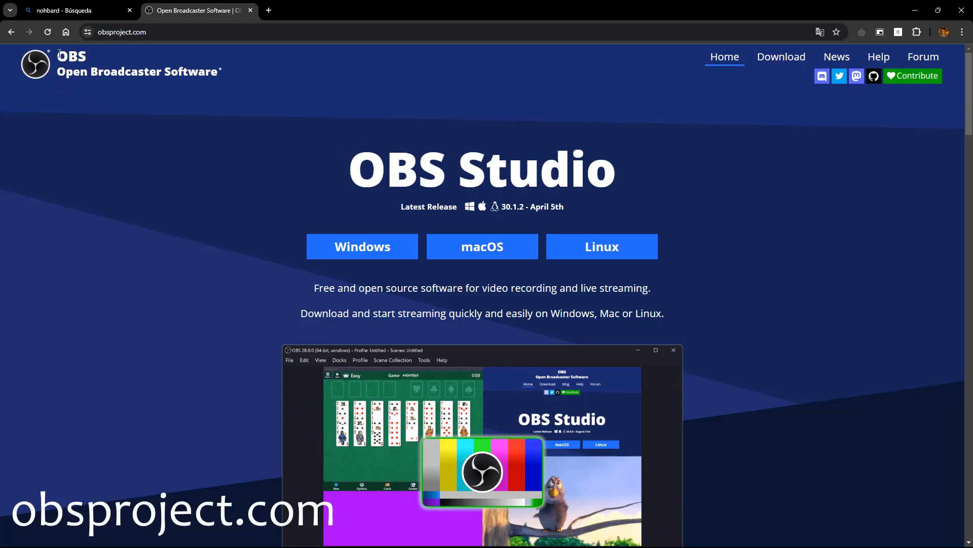
pyautogui.moveTo(58, 53); pyautogui.dragTo(99, 66)
pyautogui.click(111, 65)
pyautogui.moveTo(338, 170); pyautogui.dragTo(618, 128)
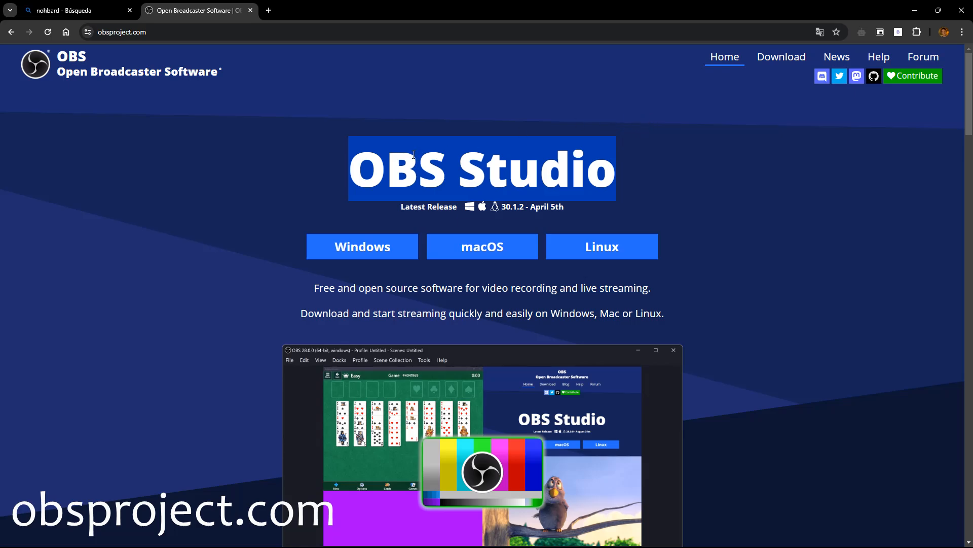
# Start the Windows download of OBS Studio, cancel saving the installer and close the welcome page.
pyautogui.click(364, 250)
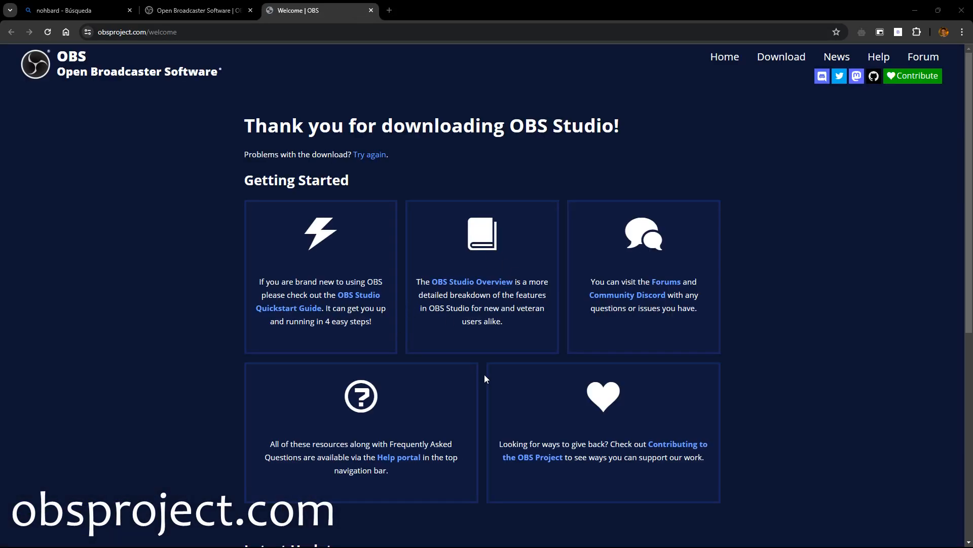
pyautogui.scroll(-1, 564, 326)
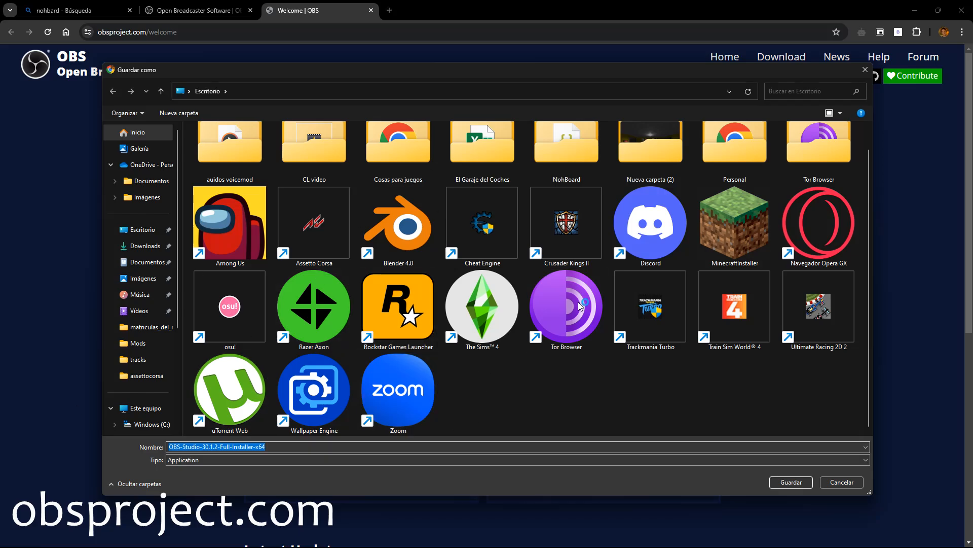
pyautogui.scroll(1, 583, 304)
pyautogui.click(866, 73)
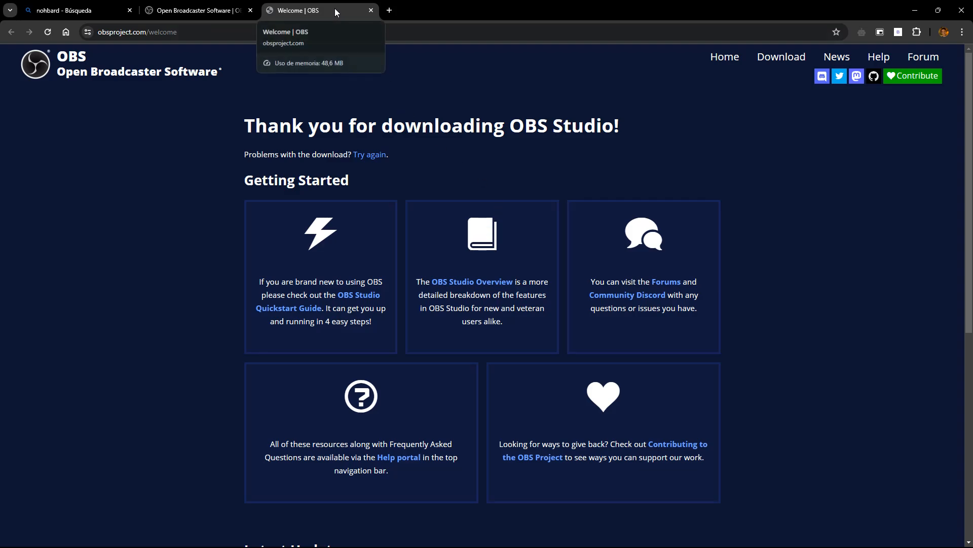
pyautogui.hotkey('ctrl', 'w')
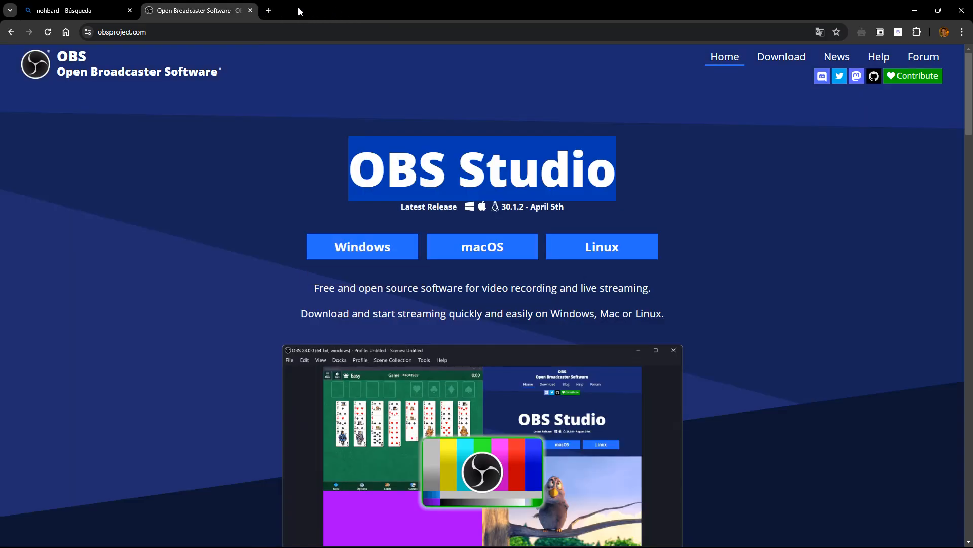
# Search Bing for the corrected term nohboard and open the ThoNohT/NohBoard releases page on GitHub.
pyautogui.click(91, 4)
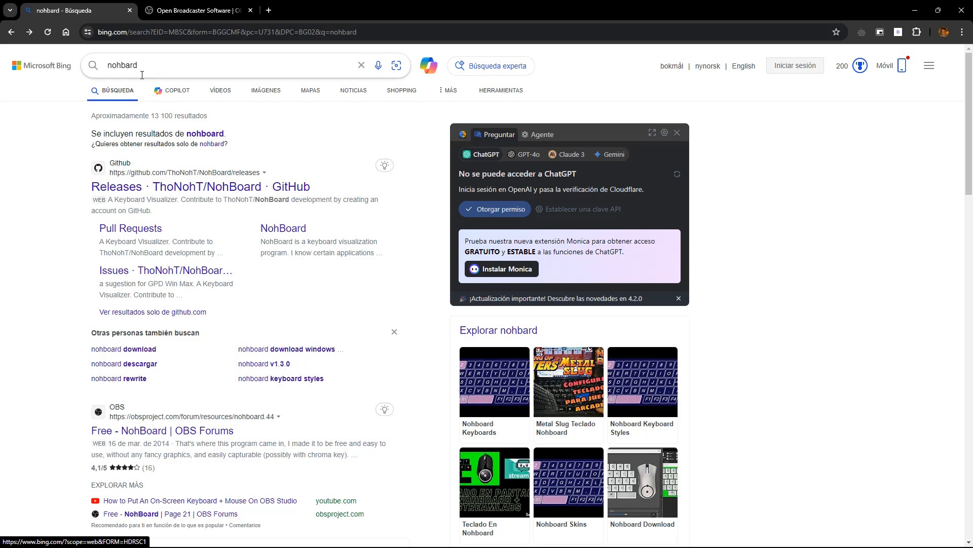
pyautogui.moveTo(110, 70); pyautogui.dragTo(139, 65)
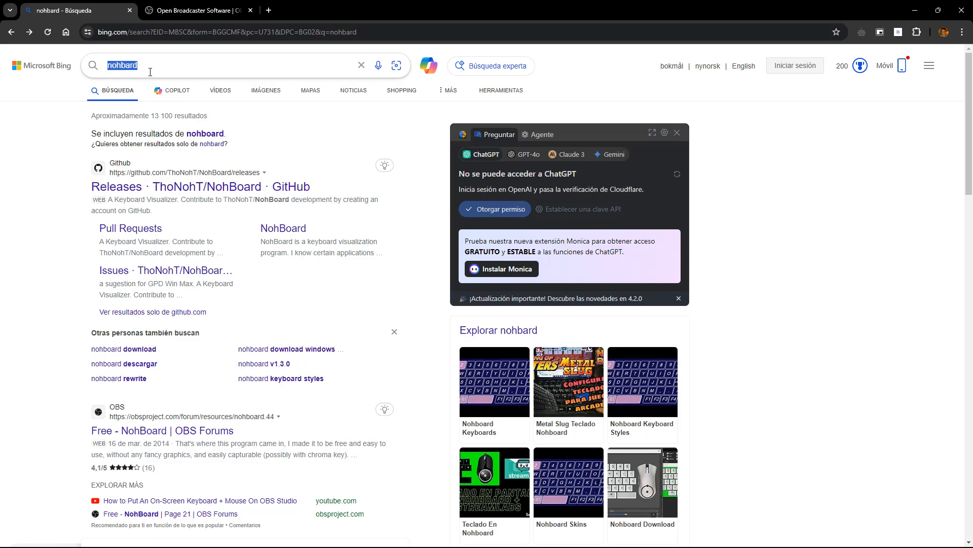
pyautogui.click(55, 145)
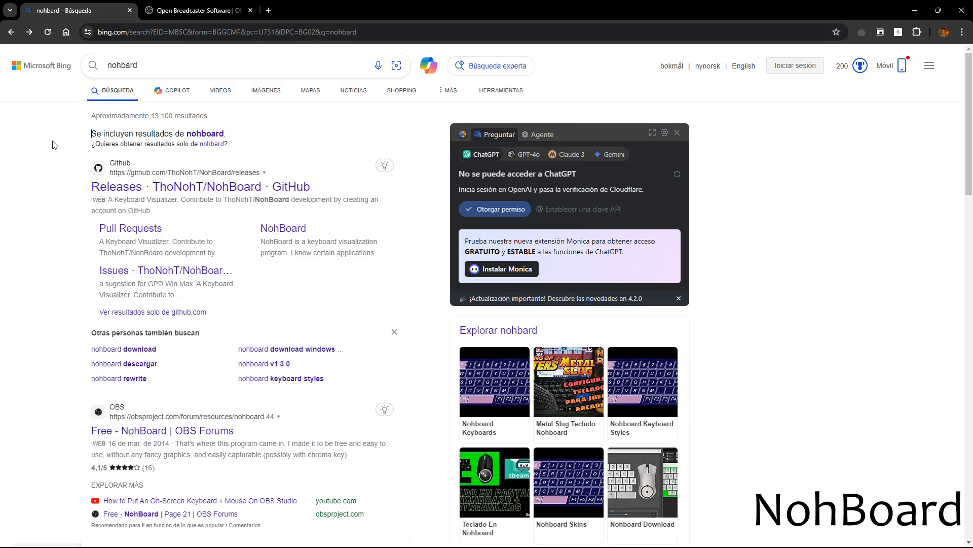
pyautogui.click(217, 133)
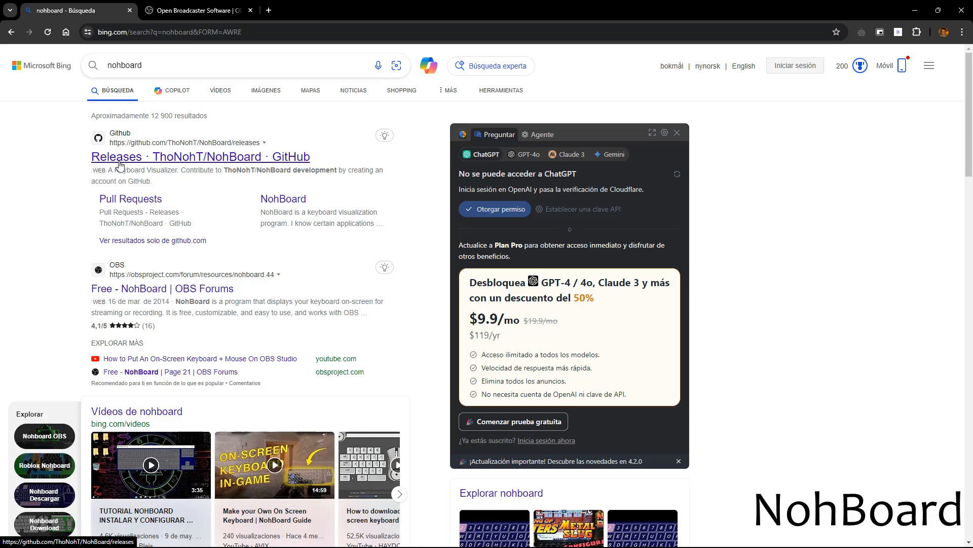
pyautogui.click(118, 162)
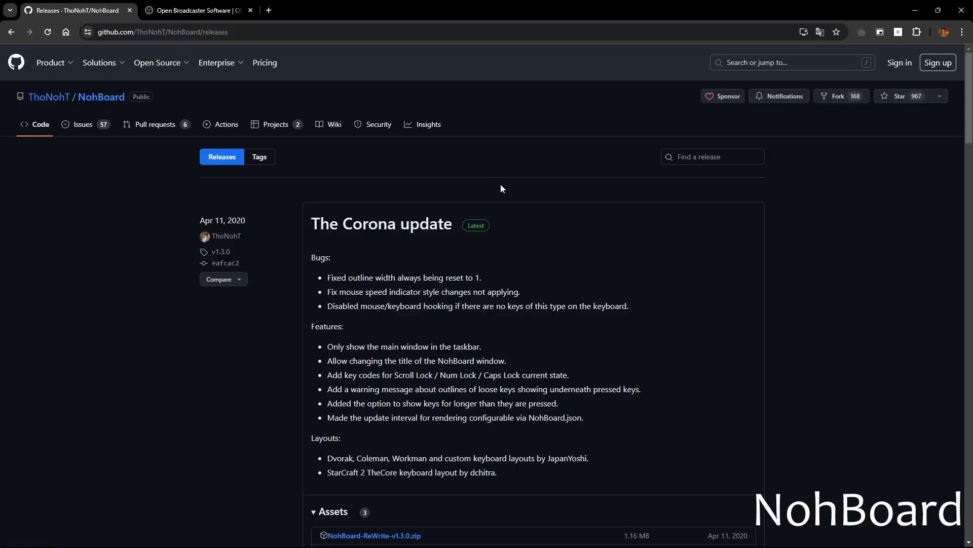
# Start downloading NohBoard-ReWrite-v1.3.0.zip from the Corona update release and cancel saving it.
pyautogui.scroll(-5, 503, 189)
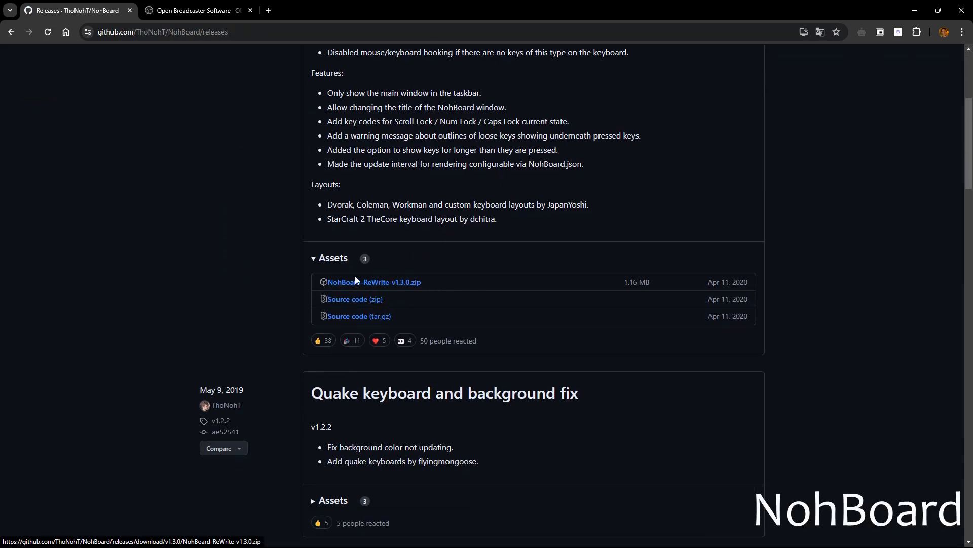
pyautogui.click(367, 290)
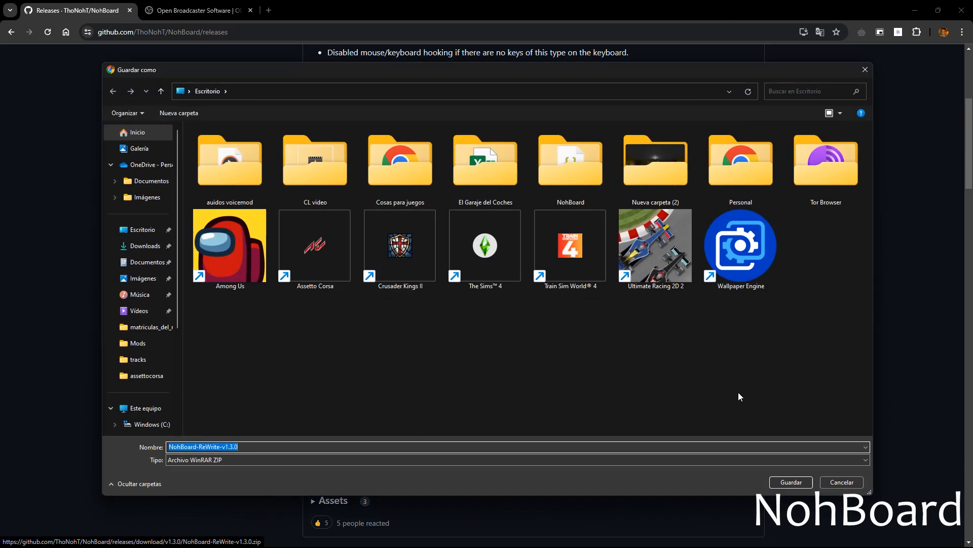
pyautogui.click(841, 481)
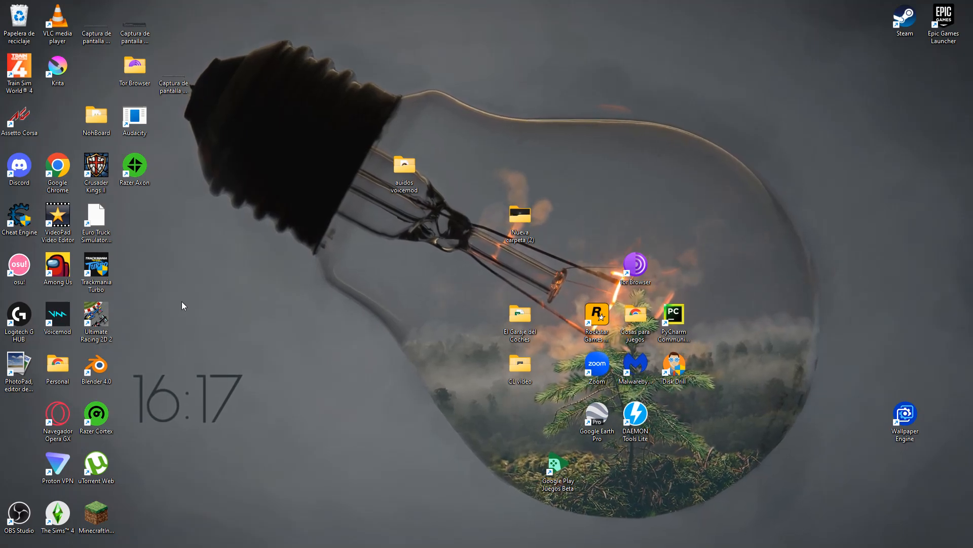
# Move the OBS Studio shortcut and the NohBoard folder side by side onto a free area of the desktop.
pyautogui.moveTo(19, 513); pyautogui.dragTo(524, 48)
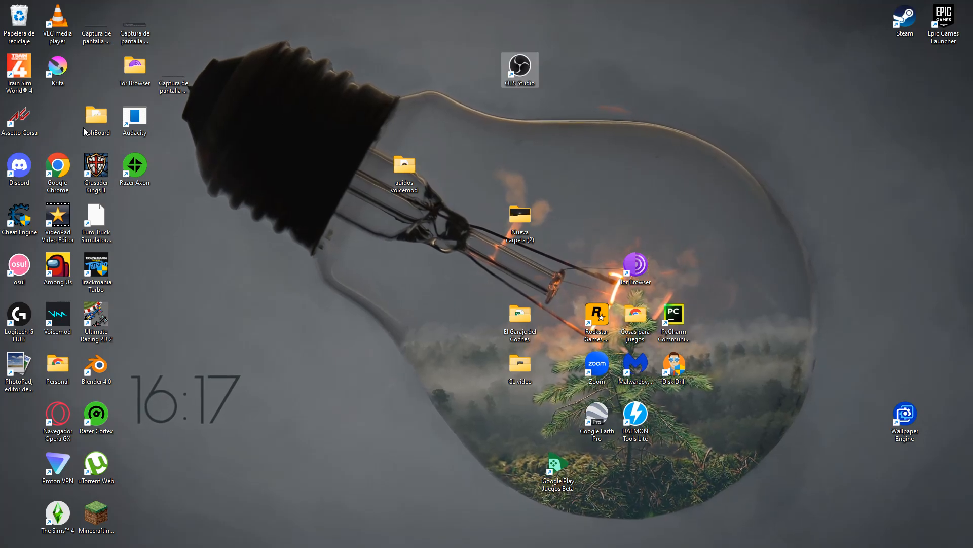
pyautogui.moveTo(83, 127); pyautogui.dragTo(469, 72)
pyautogui.click(528, 19)
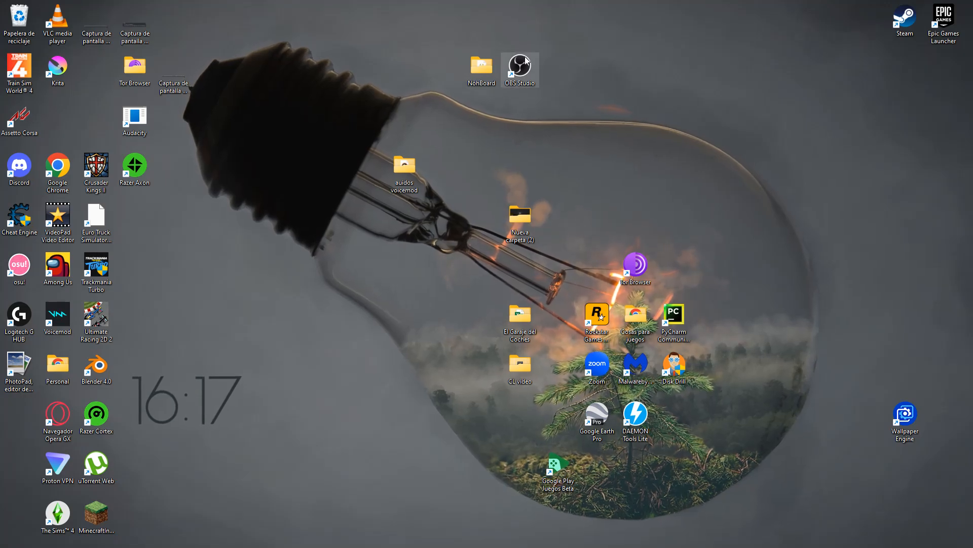
# Launch the NohBoard application from the NohBoard desktop folder and reposition its keyboard window.
pyautogui.doubleClick(482, 69)
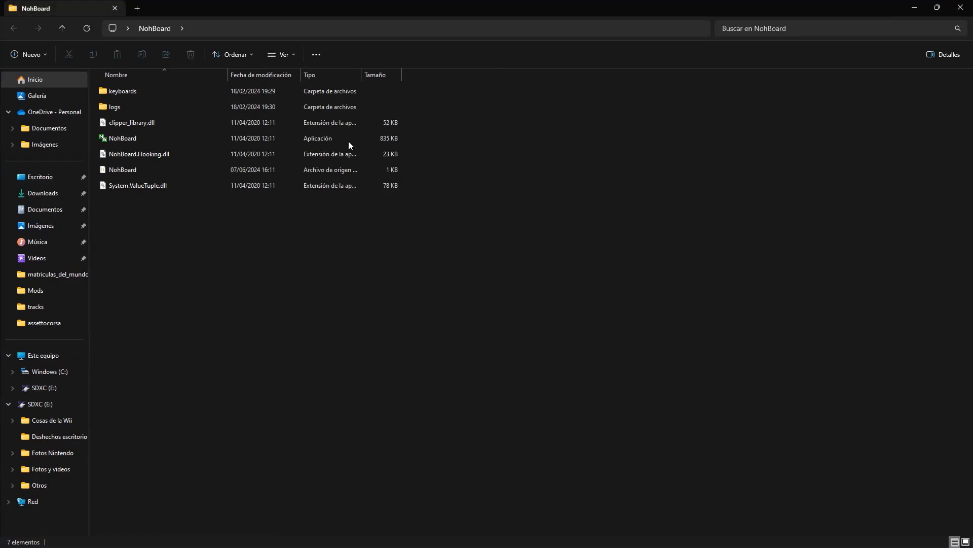
pyautogui.moveTo(168, 276); pyautogui.dragTo(192, 94)
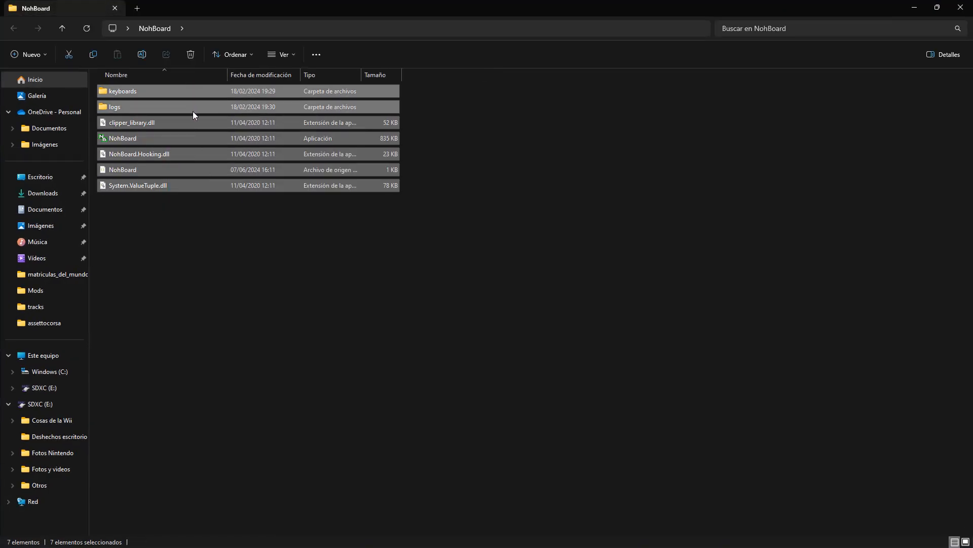
pyautogui.click(177, 212)
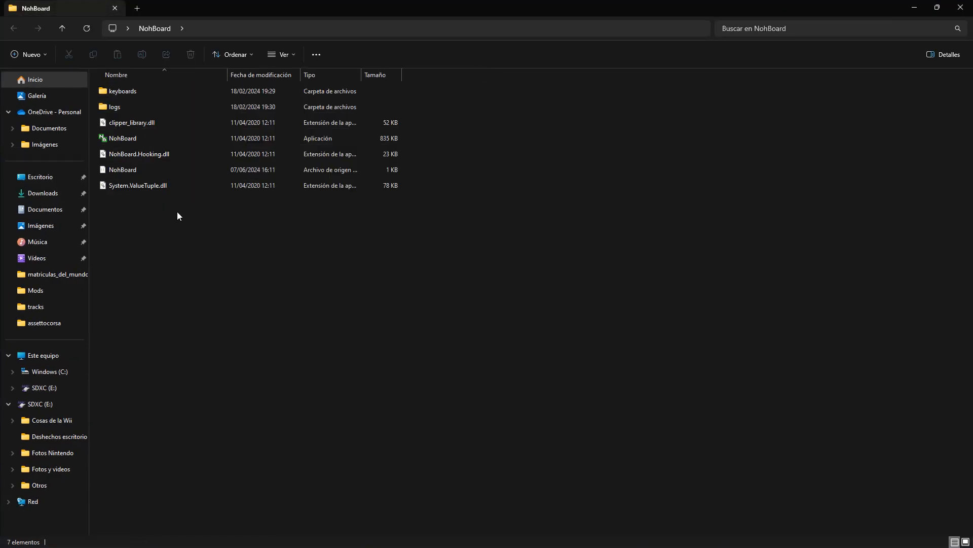
pyautogui.doubleClick(168, 141)
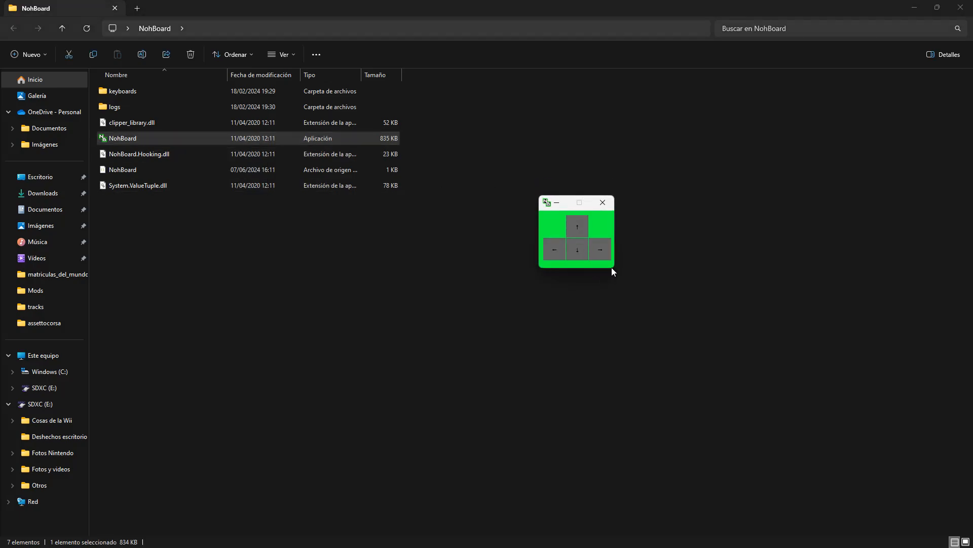
pyautogui.moveTo(543, 202); pyautogui.dragTo(501, 201)
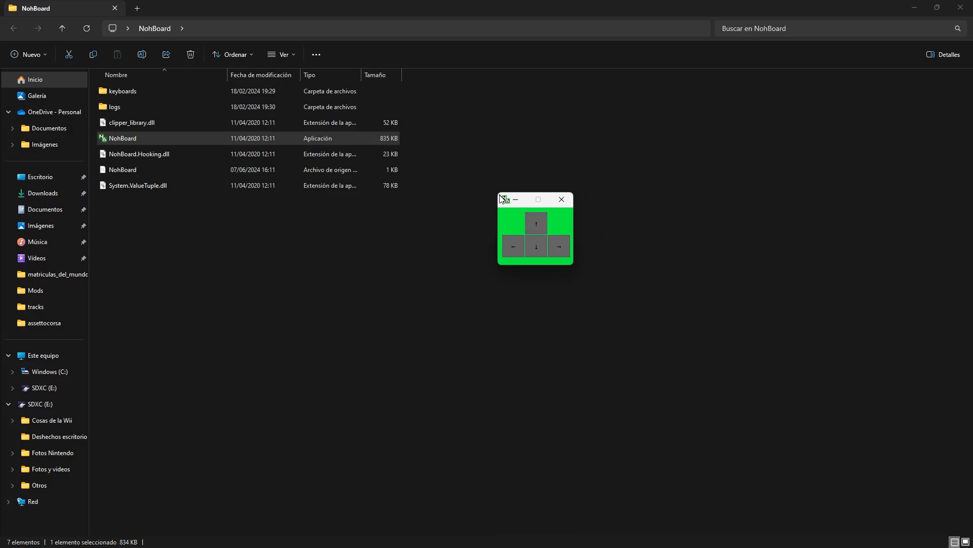
# Load the arrows keyboard definition from the GamesLegacy category with the global default style in NohBoard.
pyautogui.rightClick(563, 221)
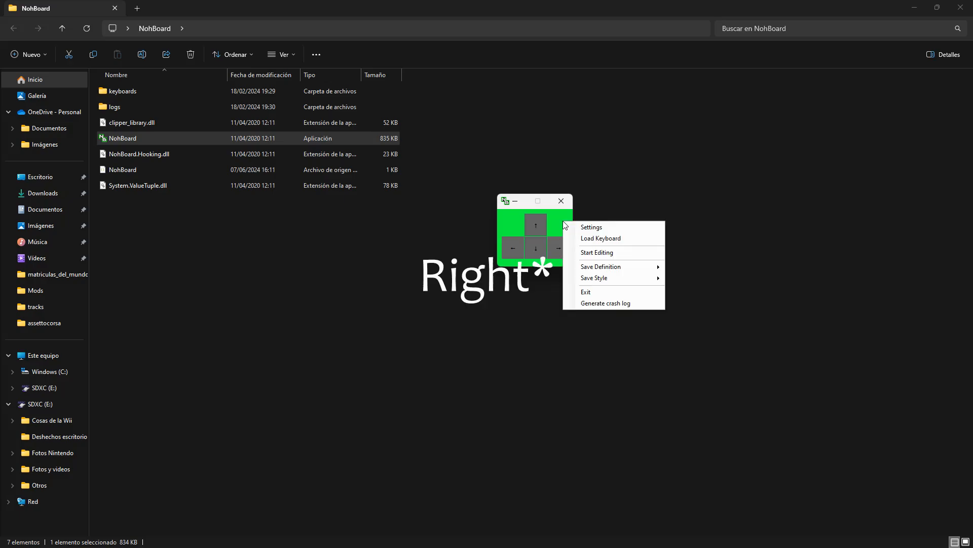
pyautogui.click(592, 252)
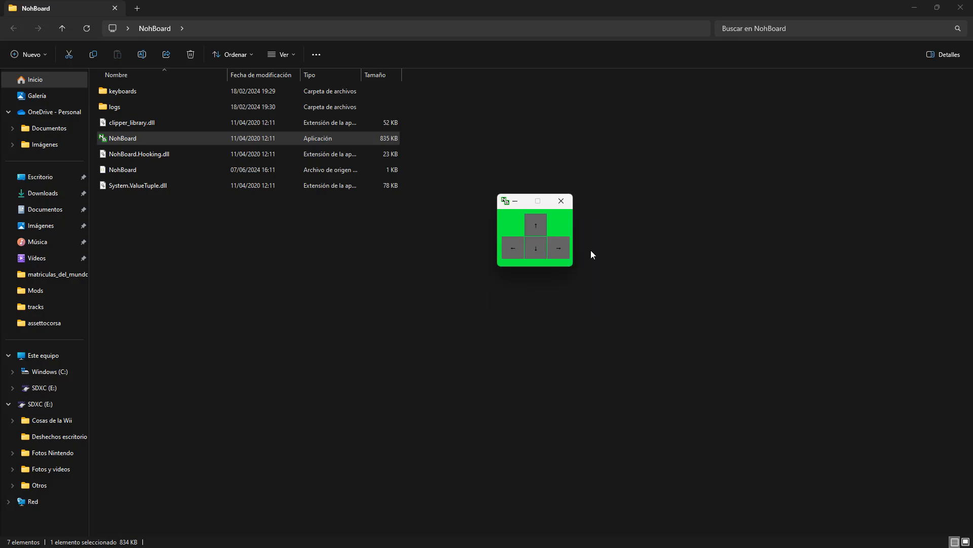
pyautogui.rightClick(568, 224)
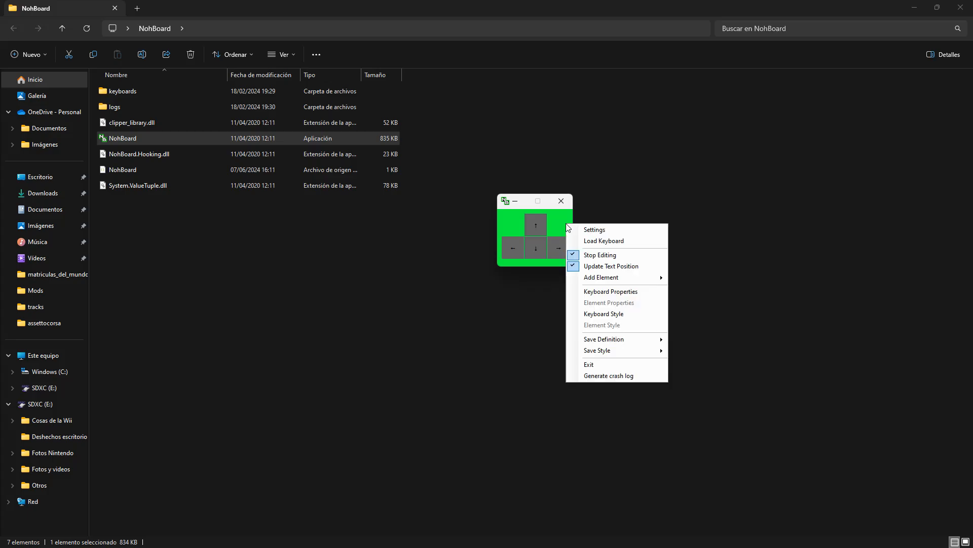
pyautogui.click(594, 245)
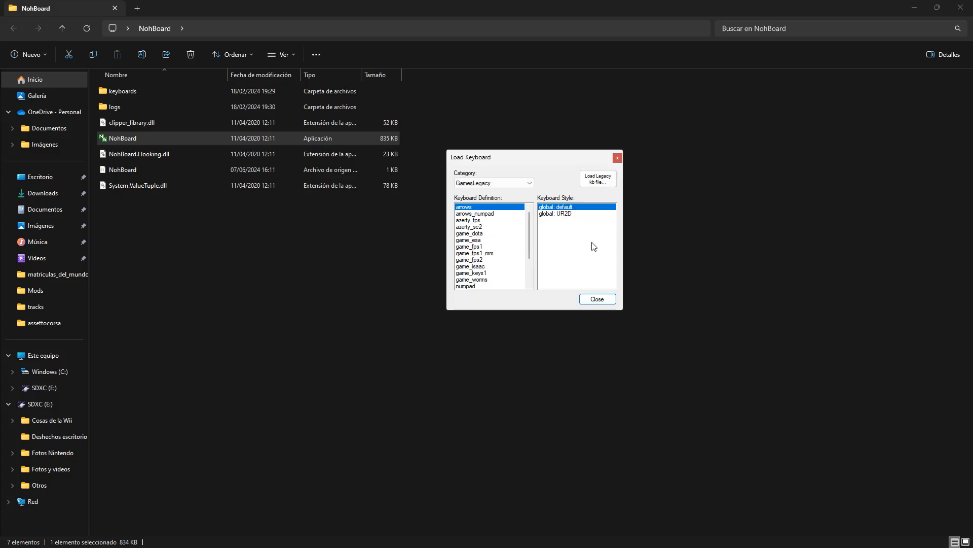
pyautogui.click(515, 185)
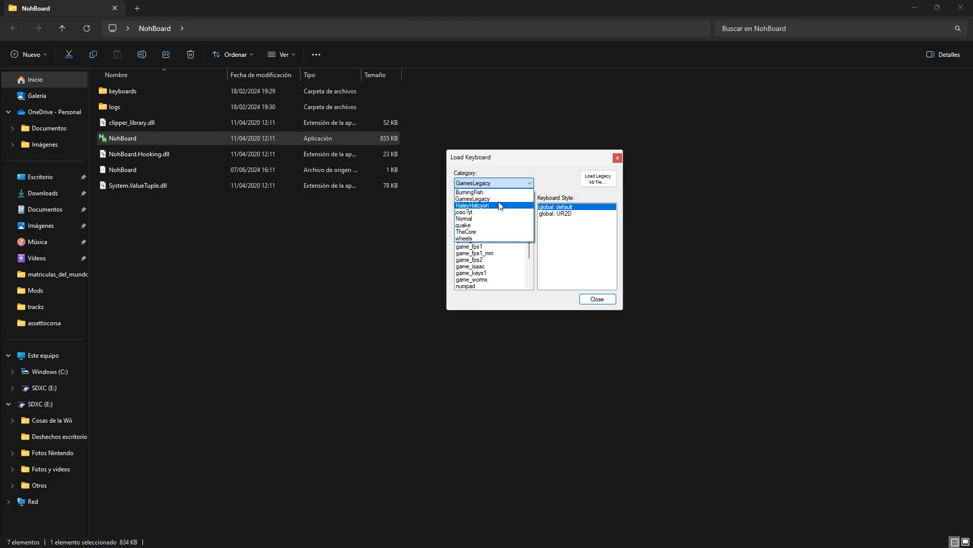
pyautogui.click(513, 199)
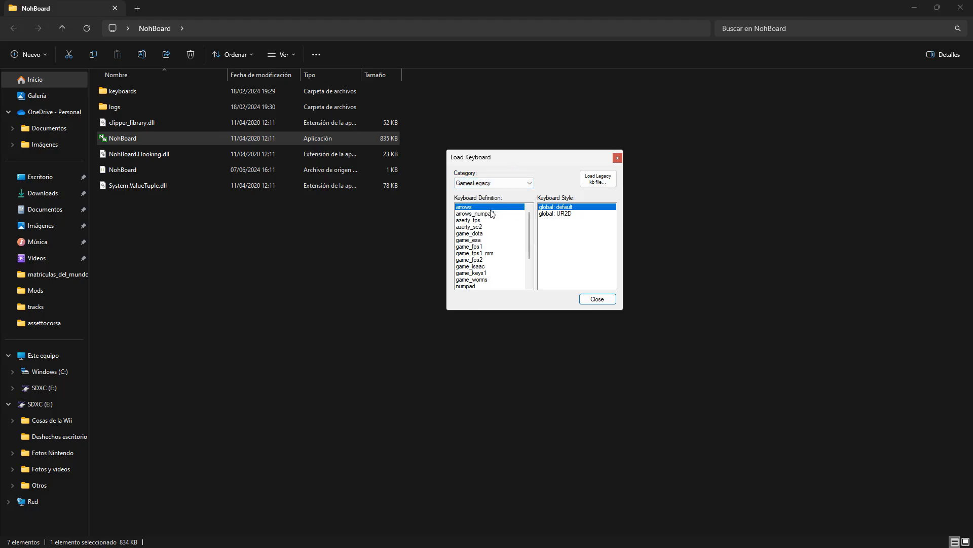
pyautogui.click(592, 301)
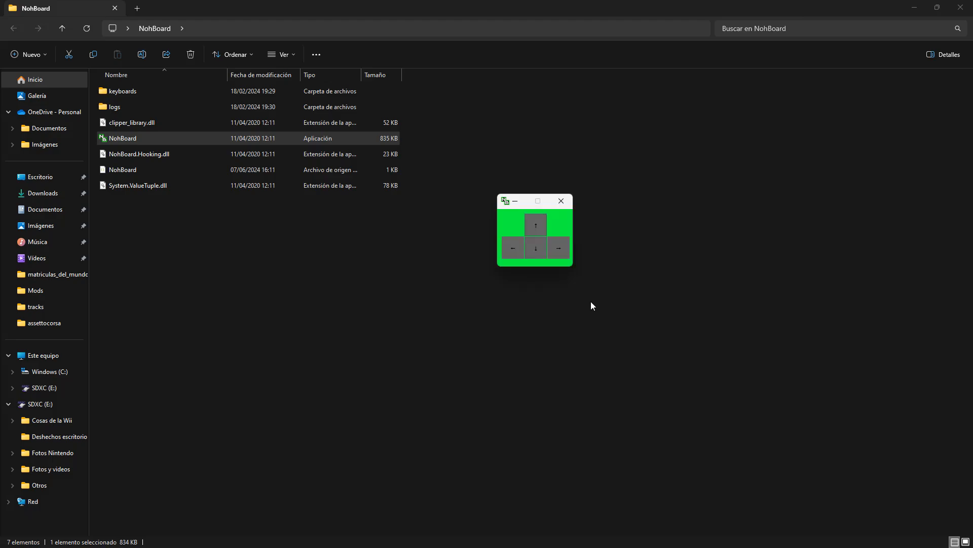
# Start editing the keyboard and set its style's keyboard background color to green with RGB 0, 255, 64.
pyautogui.rightClick(562, 227)
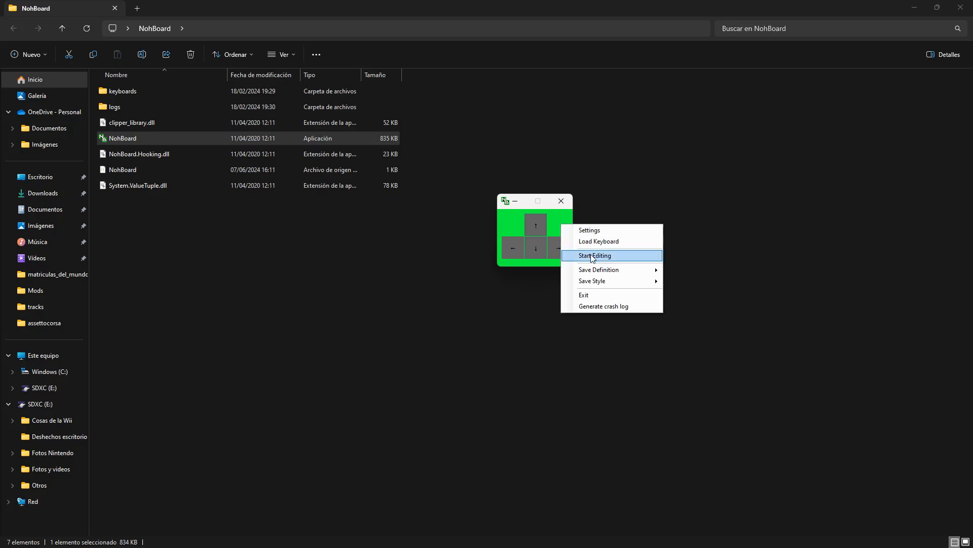
pyautogui.click(571, 255)
pyautogui.rightClick(562, 227)
pyautogui.rightClick(566, 226)
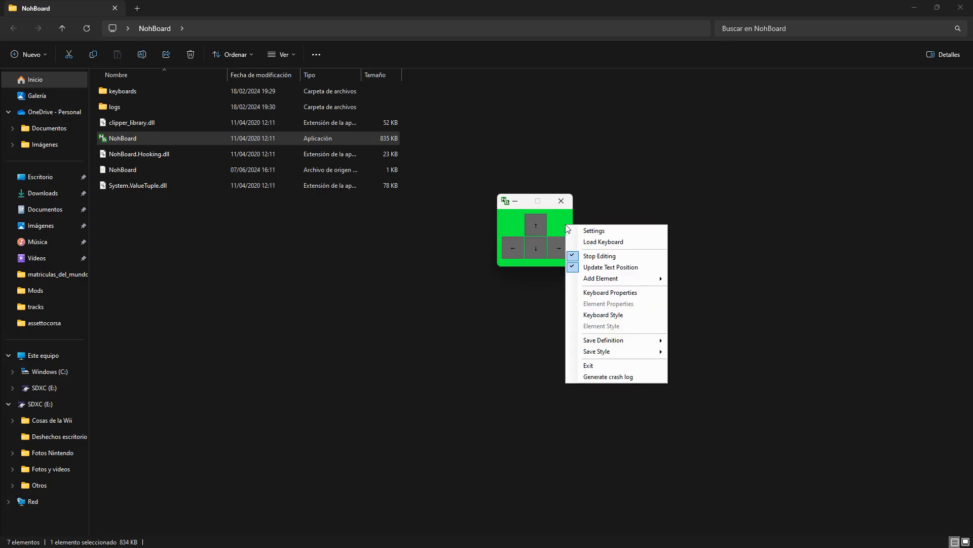
pyautogui.click(623, 317)
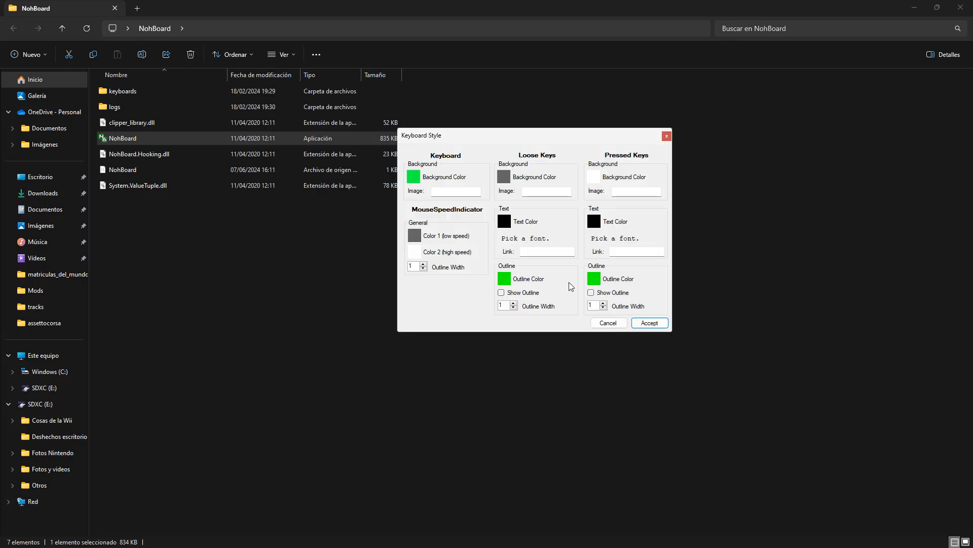
pyautogui.click(414, 178)
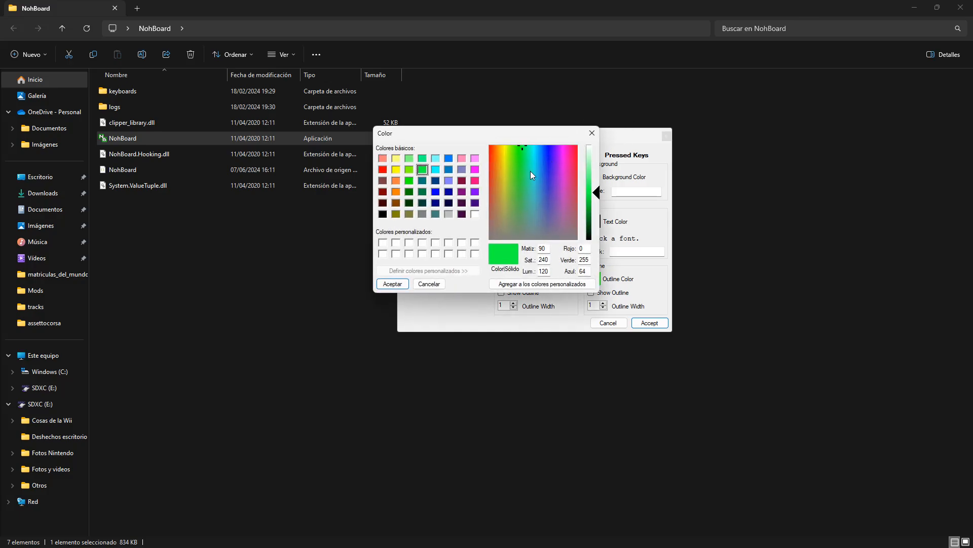
pyautogui.moveTo(522, 149); pyautogui.dragTo(560, 207)
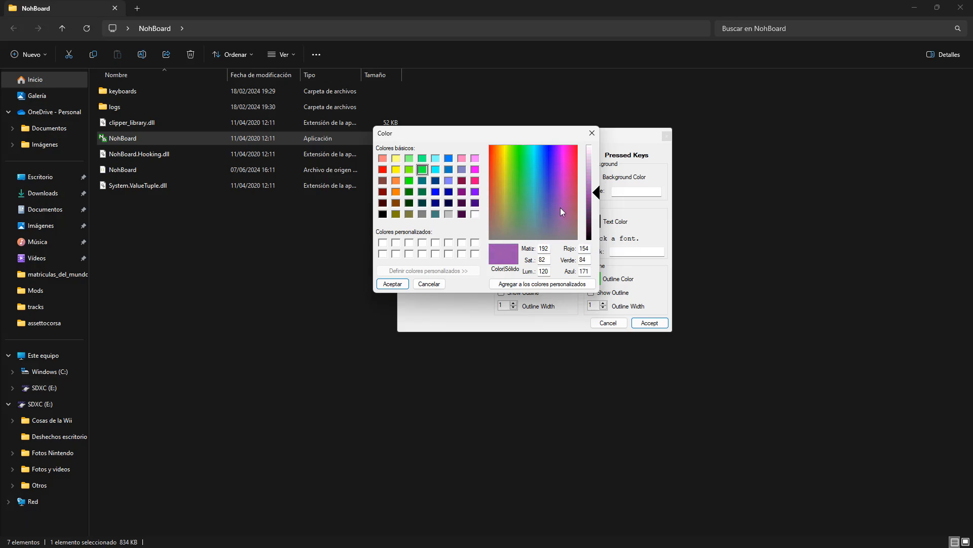
pyautogui.click(422, 170)
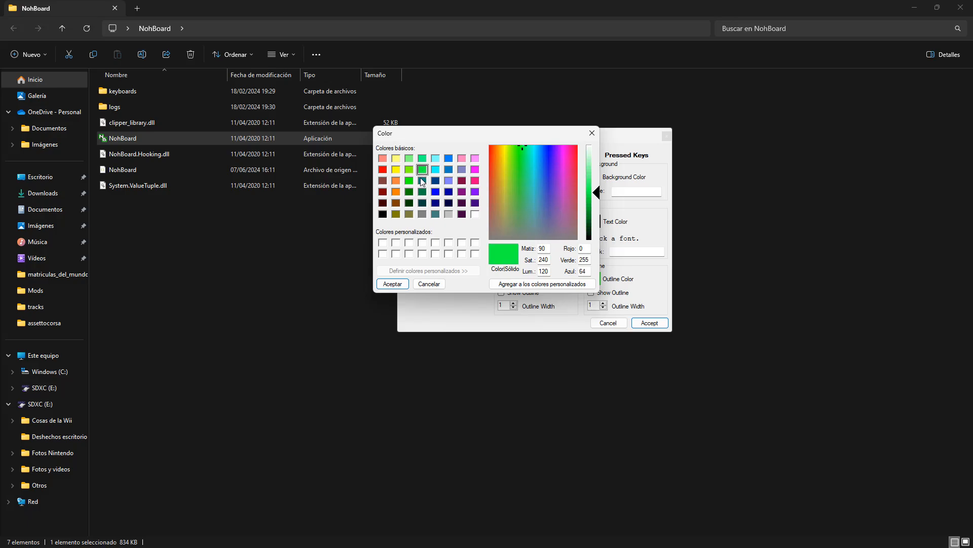
pyautogui.click(392, 283)
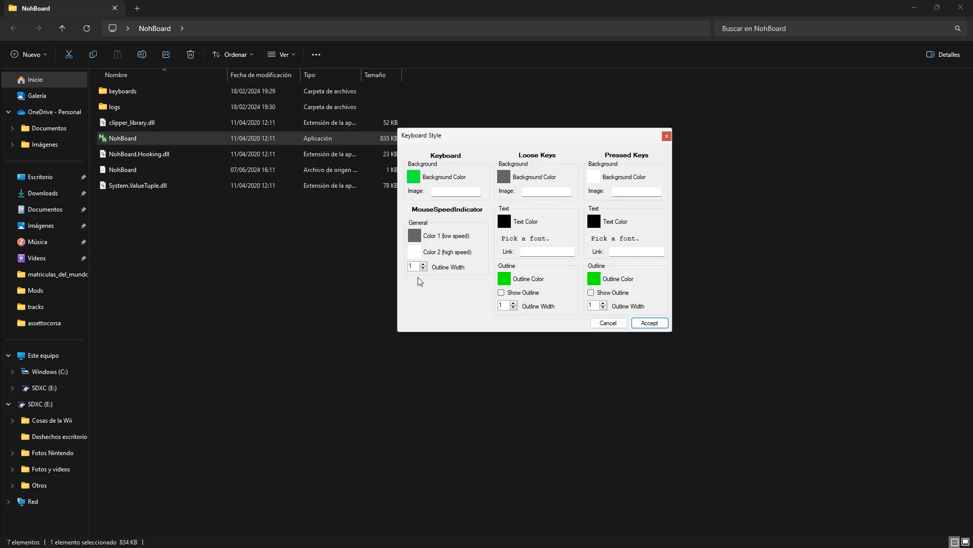
# Accept the keyboard style and test the on-screen display with the up, down, left and right arrow keys.
pyautogui.click(661, 324)
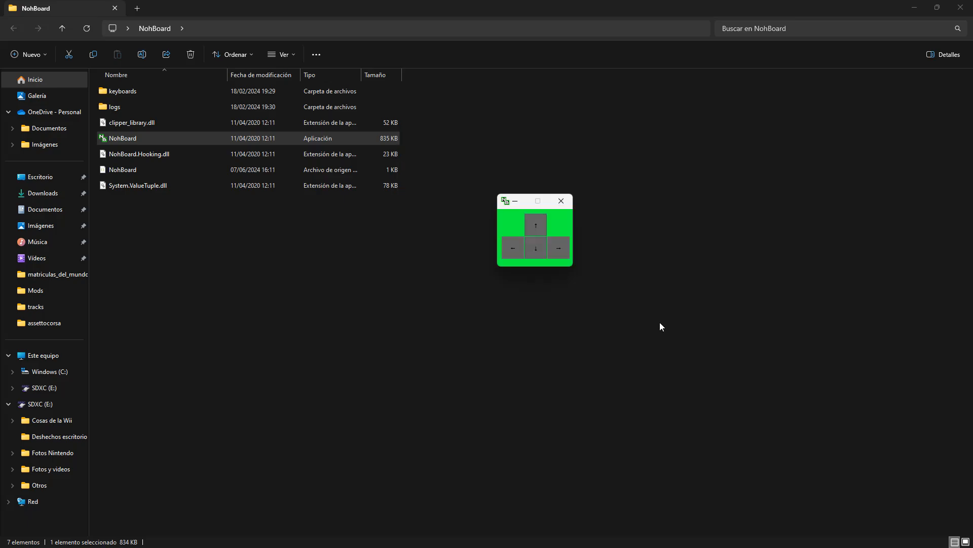
pyautogui.press('Up')
pyautogui.press('Down')
pyautogui.press('Left')
pyautogui.press('Right')
pyautogui.press('Left')
pyautogui.press('Right')
# Minimize the NohBoard folder and keyboard windows, and launch OBS Studio from the desktop, dismissing its missing-files dialog.
pyautogui.click(919, 6)
pyautogui.click(515, 201)
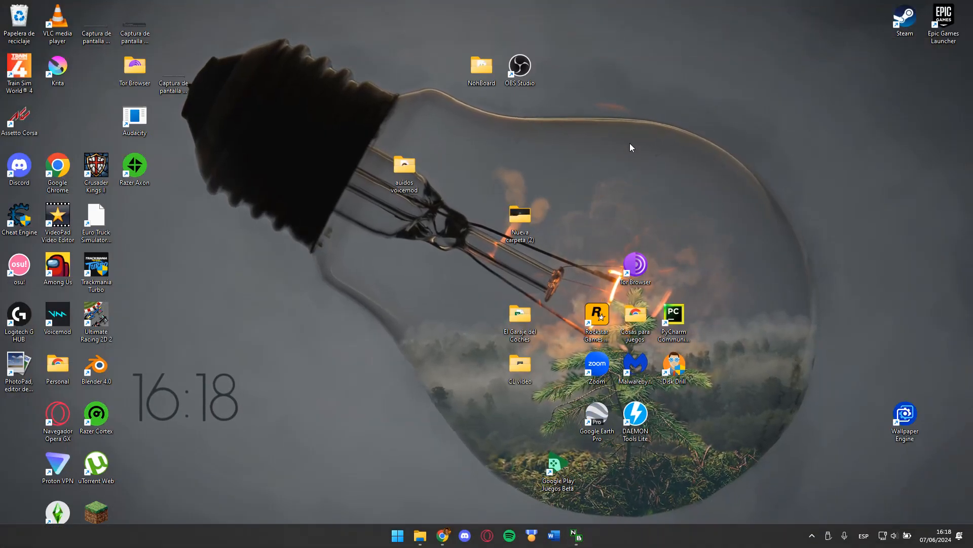
pyautogui.doubleClick(526, 68)
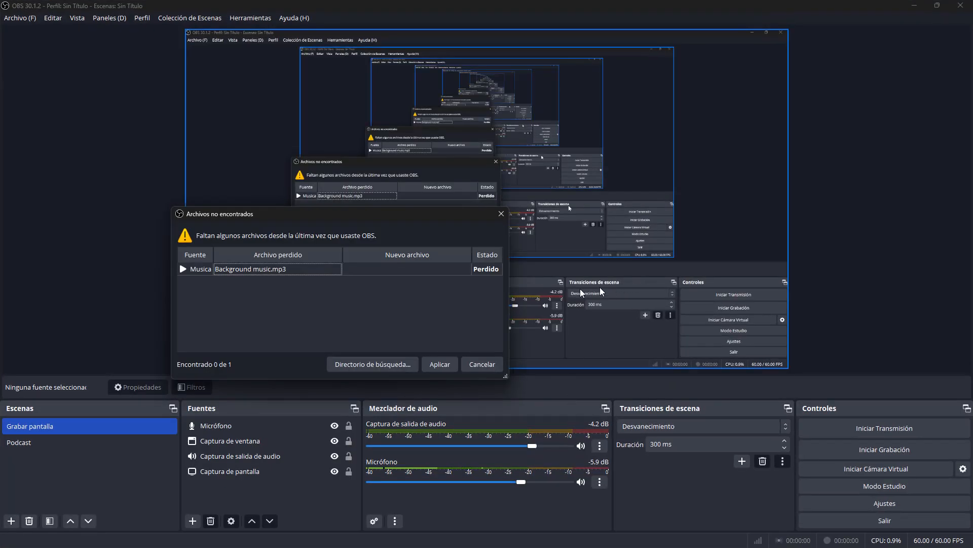
pyautogui.click(501, 213)
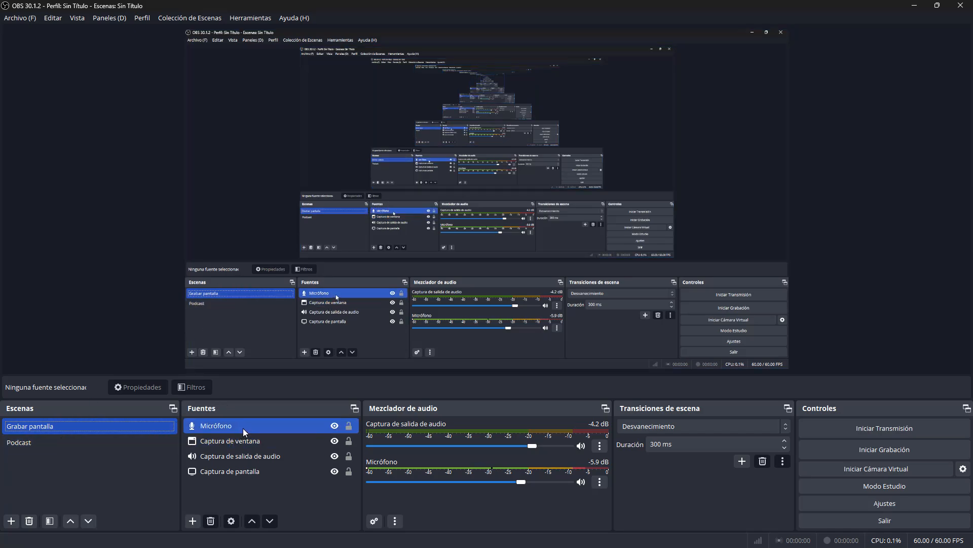
# Review the window, audio output and display capture sources in the Grabar pantalla scene.
pyautogui.click(248, 443)
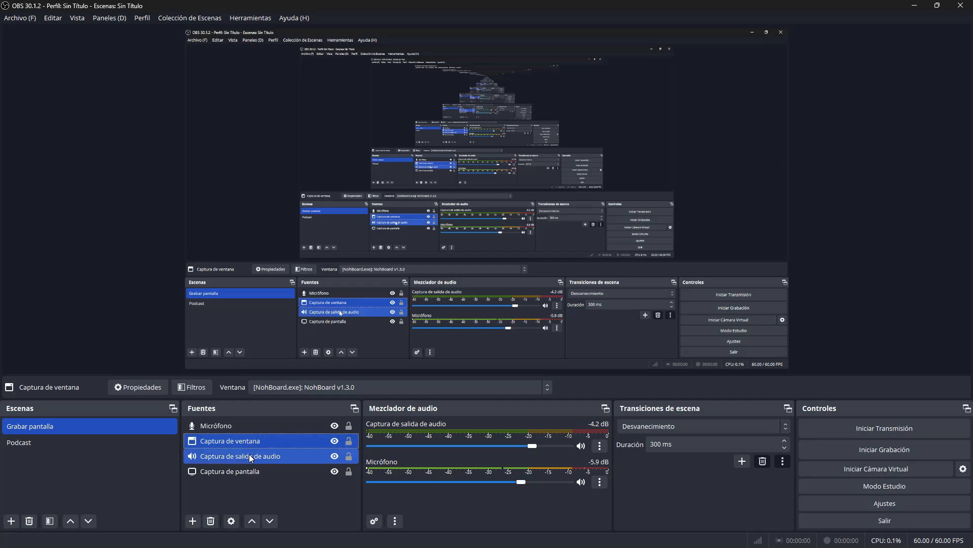
pyautogui.click(249, 456)
pyautogui.click(248, 469)
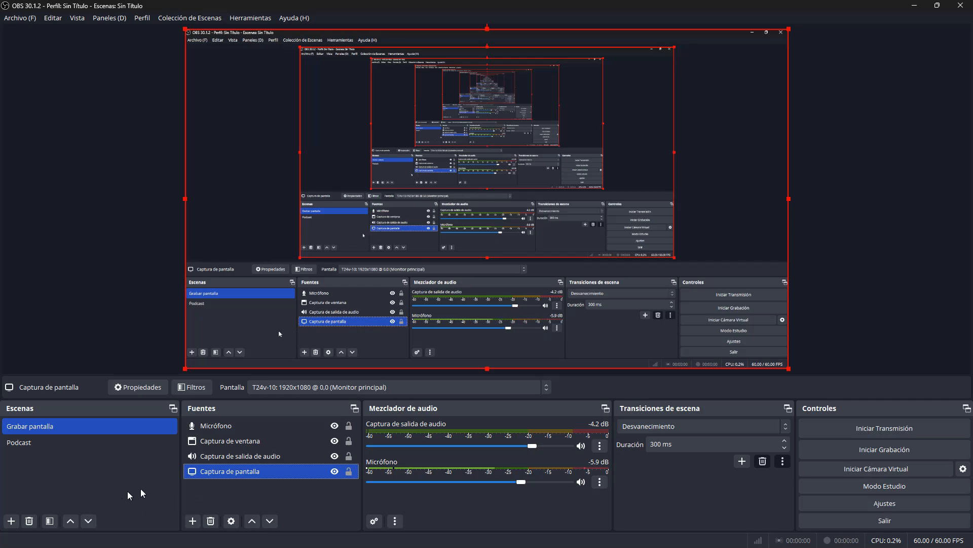
pyautogui.click(54, 485)
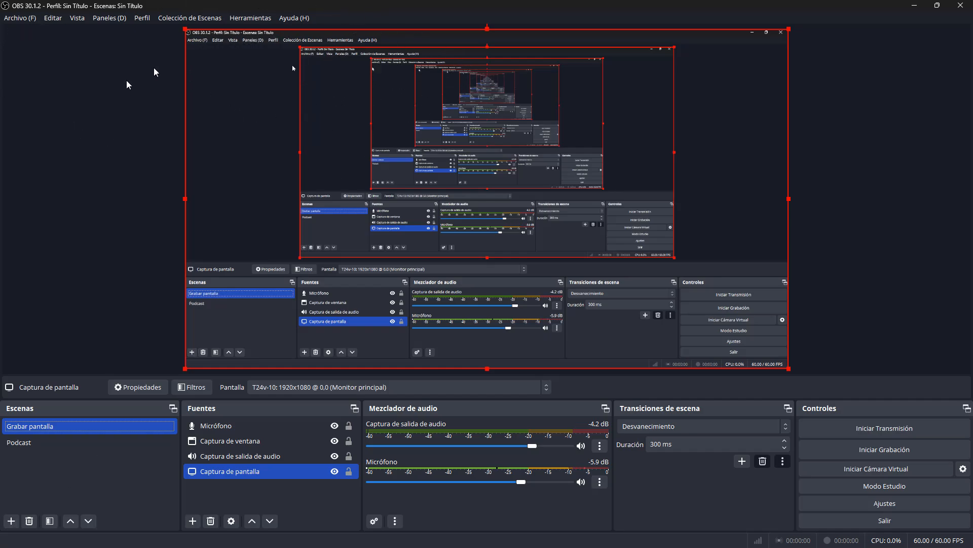
pyautogui.click(50, 202)
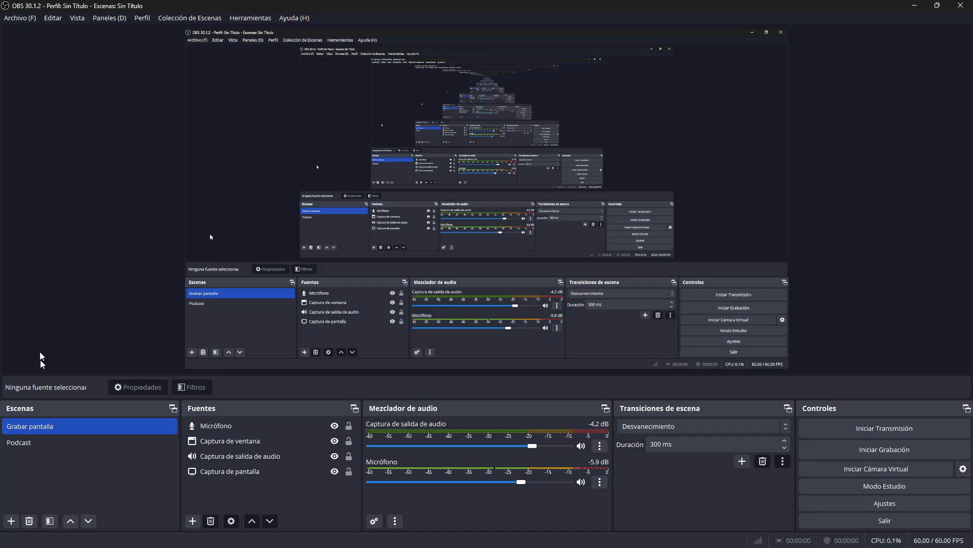
# Create a new scene named UR2D Races.
pyautogui.click(11, 521)
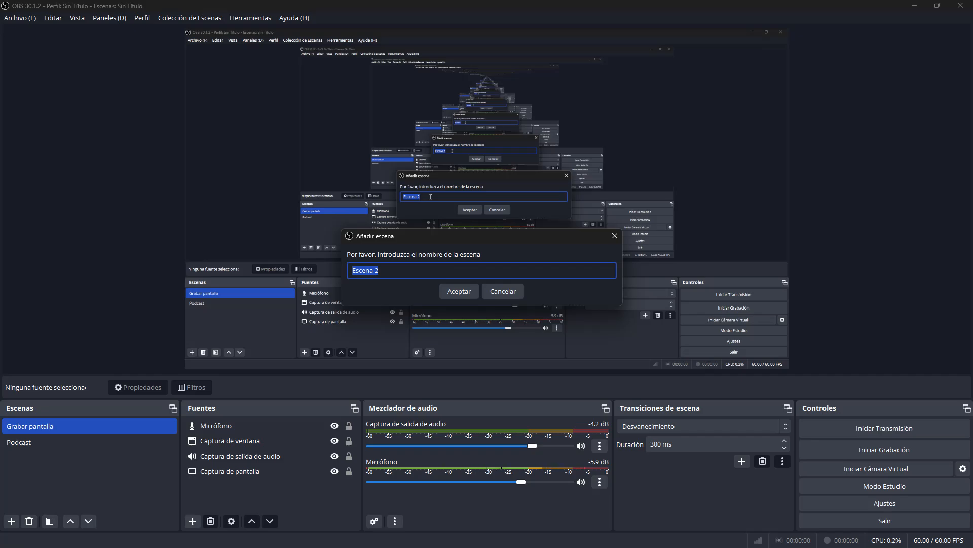
pyautogui.write('UR2D Races')
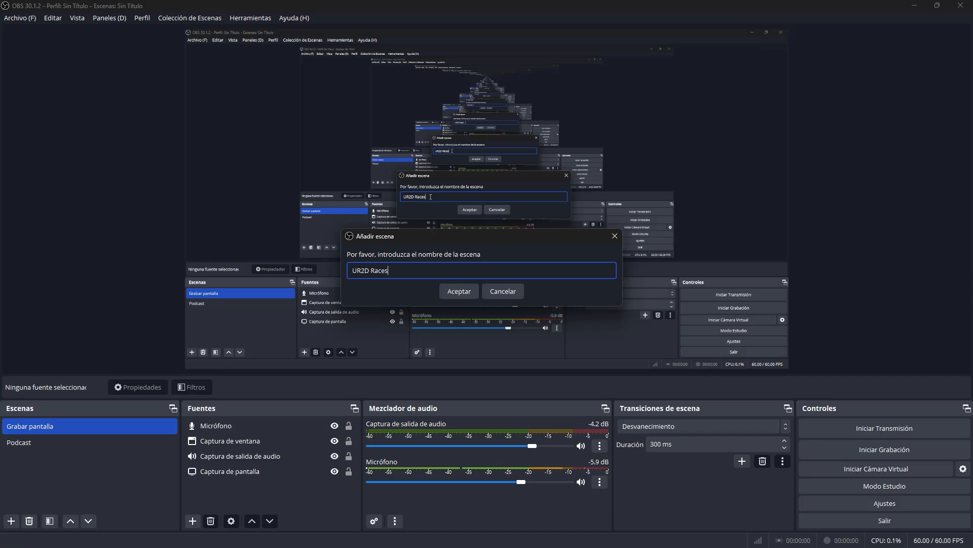
pyautogui.click(456, 289)
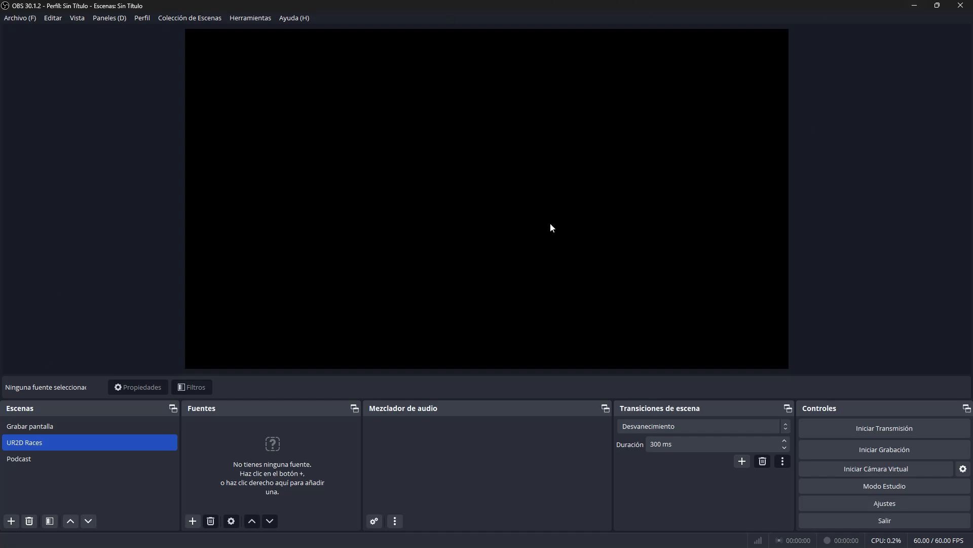
# Add an audio input capture source named Mic to the UR2D Races scene, using the Micrófono (USB PnP Audio Device) device.
pyautogui.rightClick(284, 445)
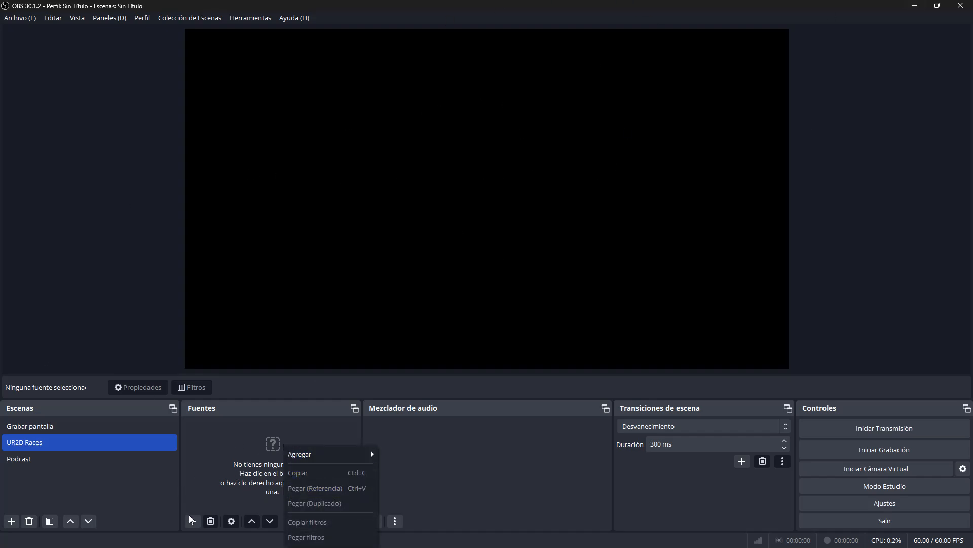
pyautogui.click(249, 383)
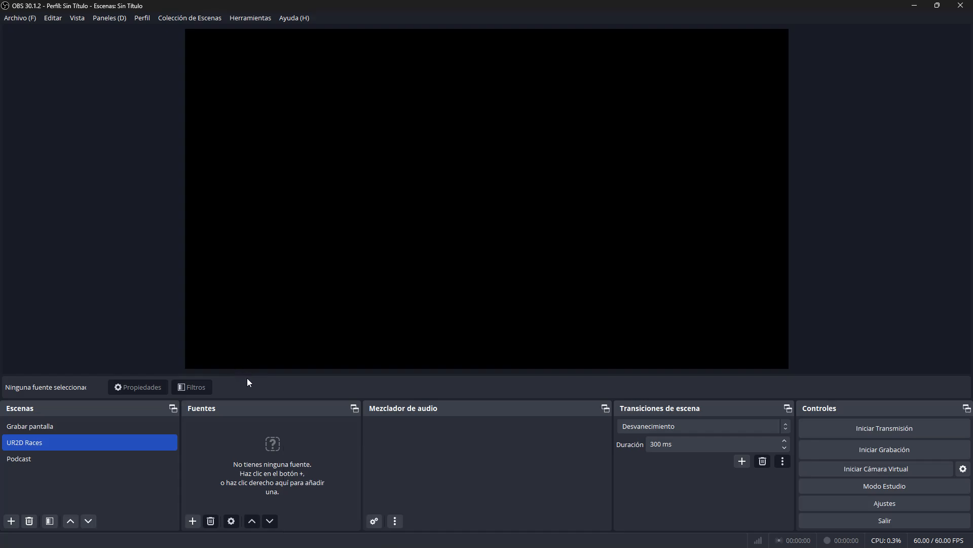
pyautogui.click(193, 521)
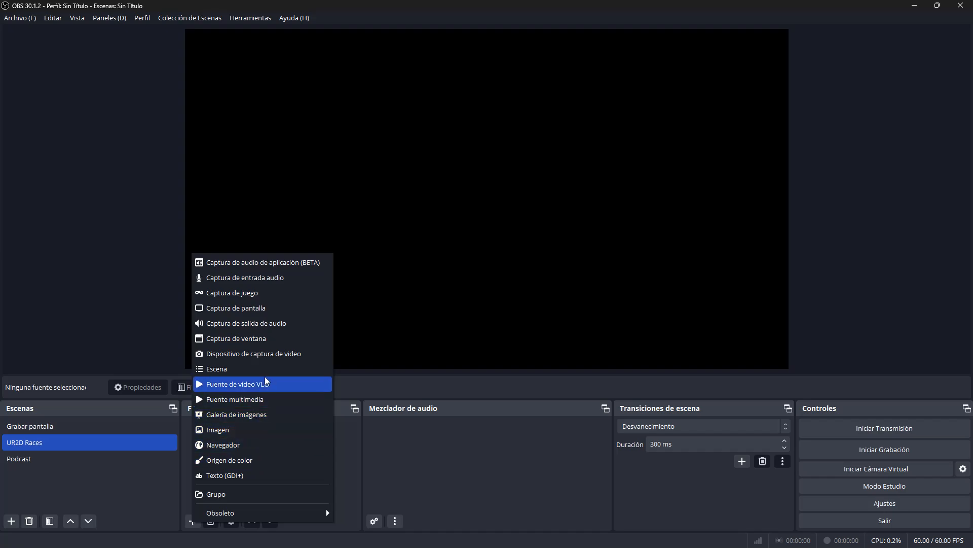
pyautogui.click(274, 283)
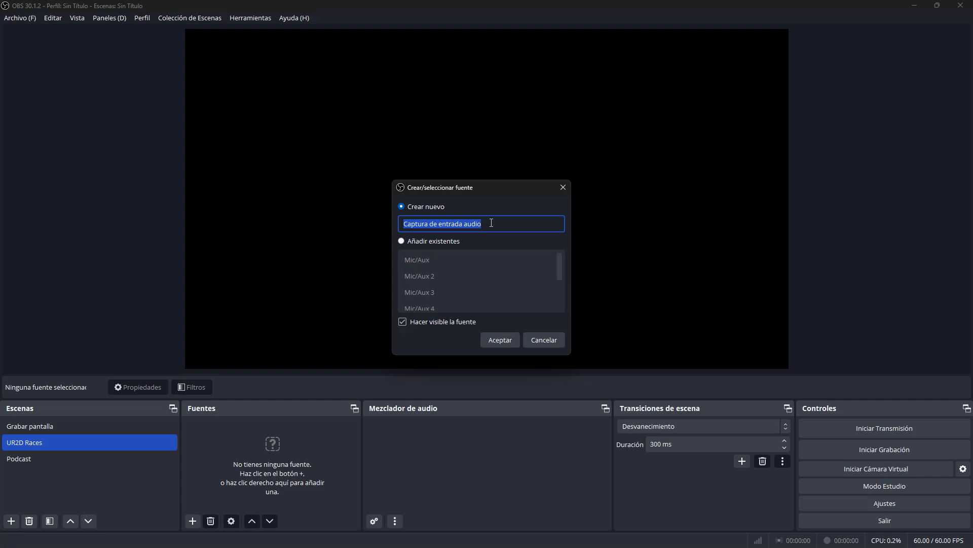
pyautogui.write('Mic')
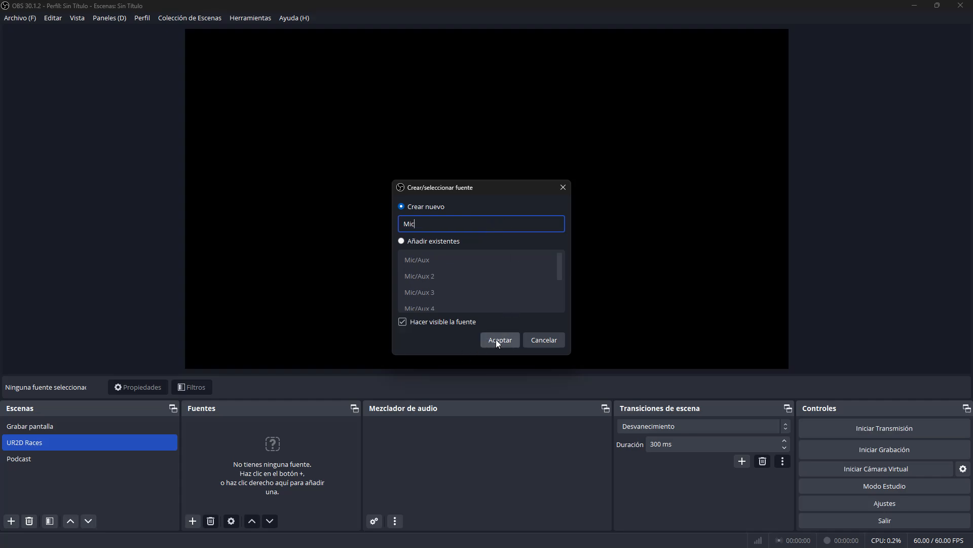
pyautogui.click(498, 341)
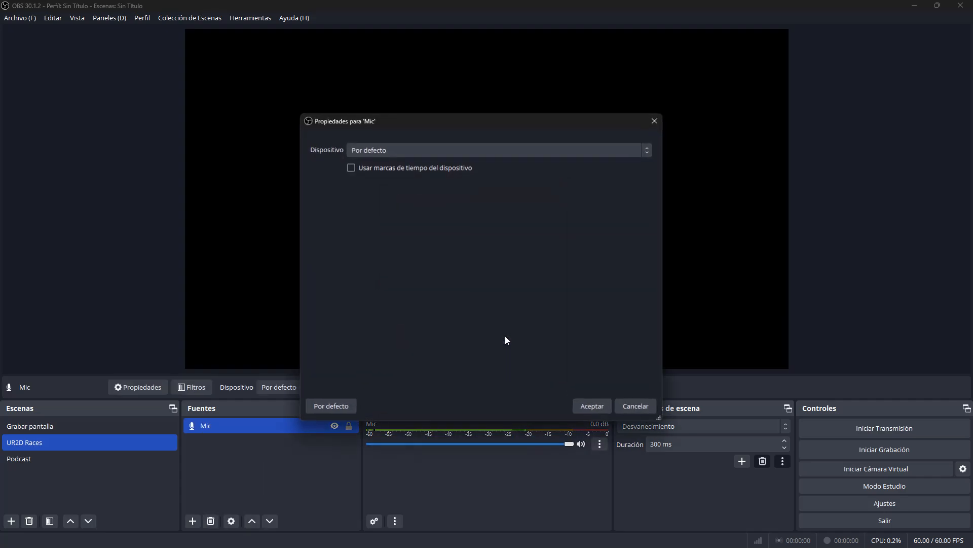
pyautogui.click(648, 149)
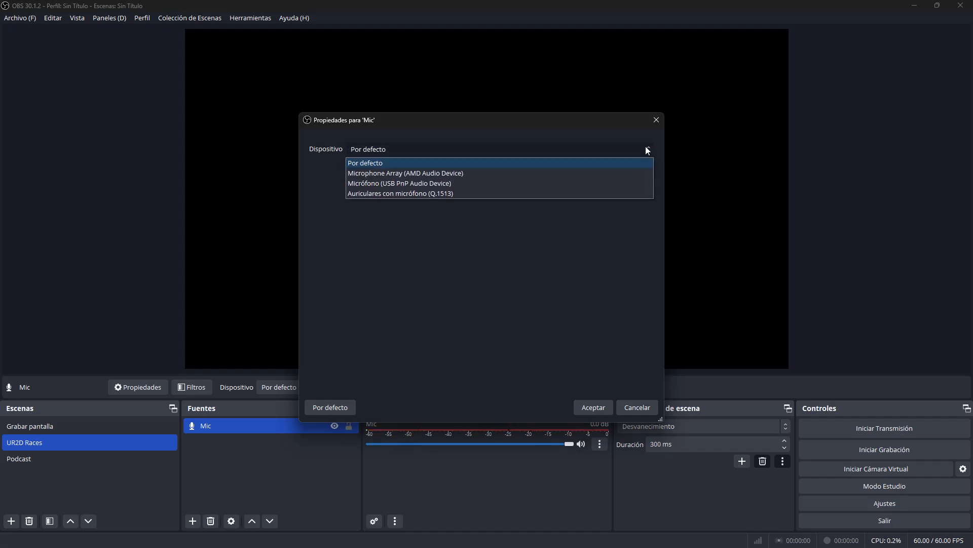
pyautogui.click(512, 184)
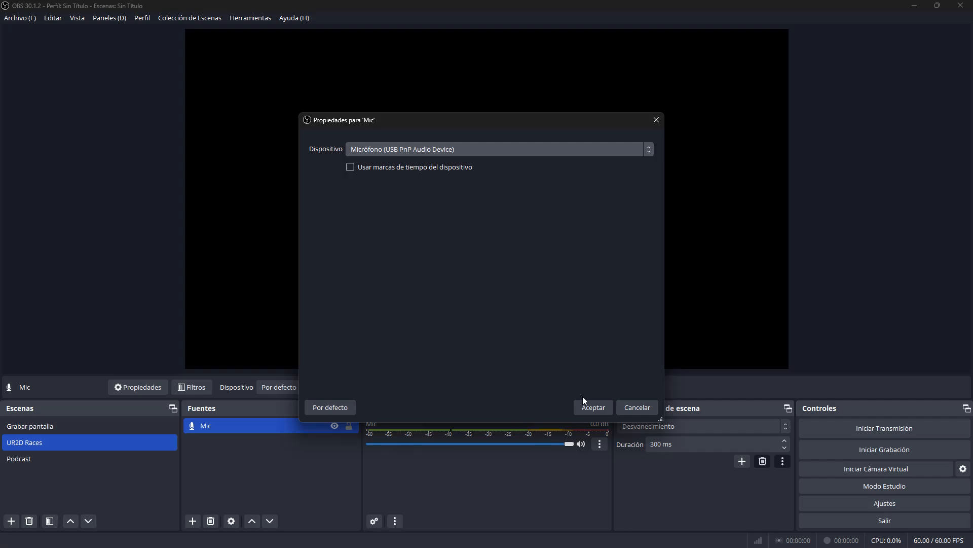
pyautogui.click(594, 410)
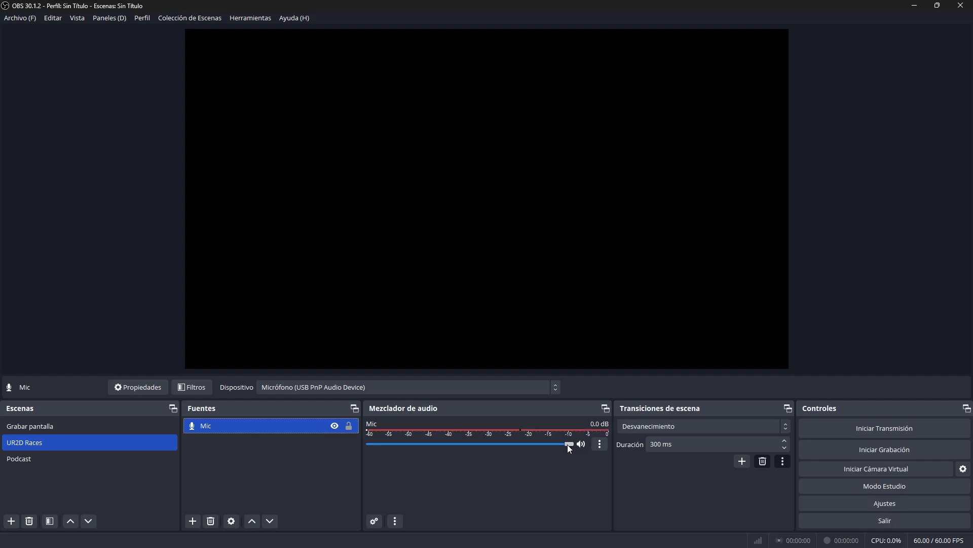
# Lower the Mic source's volume in the audio mixer to about -10.3 dB.
pyautogui.moveTo(568, 447); pyautogui.dragTo(494, 463)
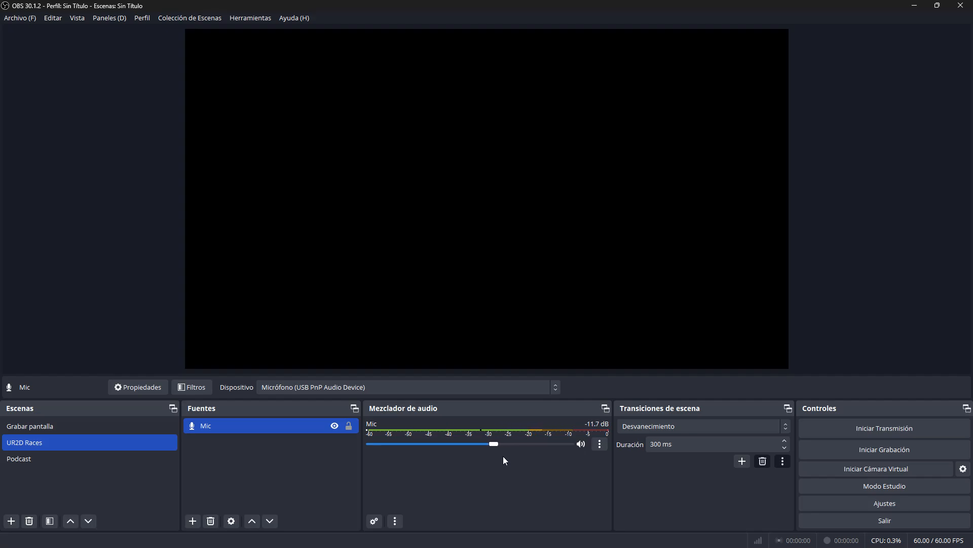
pyautogui.moveTo(497, 446); pyautogui.dragTo(498, 447)
pyautogui.click(272, 470)
pyautogui.click(269, 428)
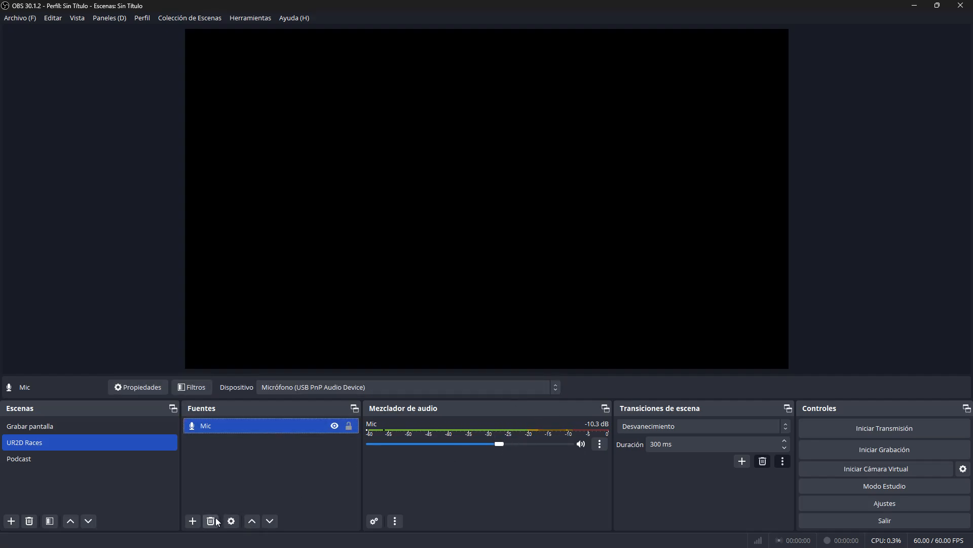
# Add a video capture device source with its default name to the UR2D Races scene, discarding the unsaved property changes.
pyautogui.click(193, 521)
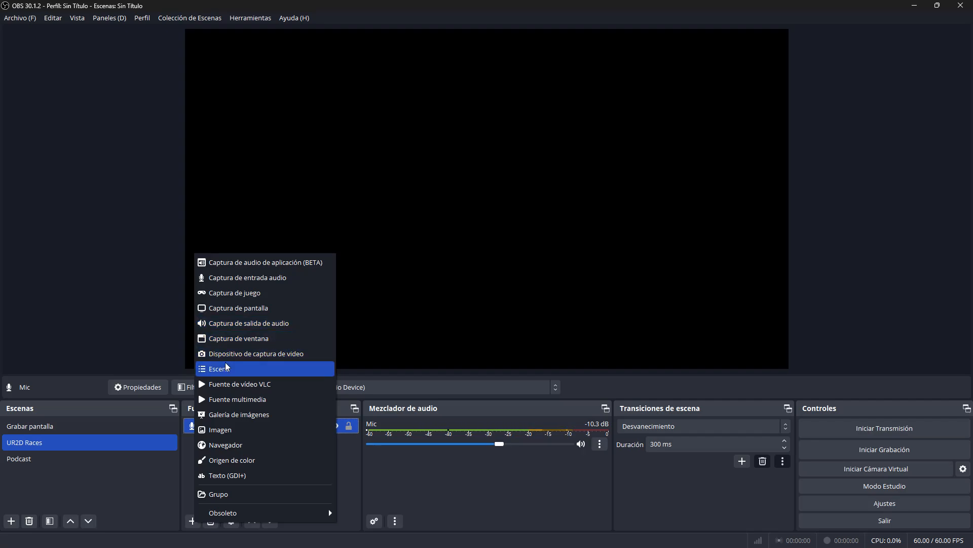
pyautogui.click(239, 354)
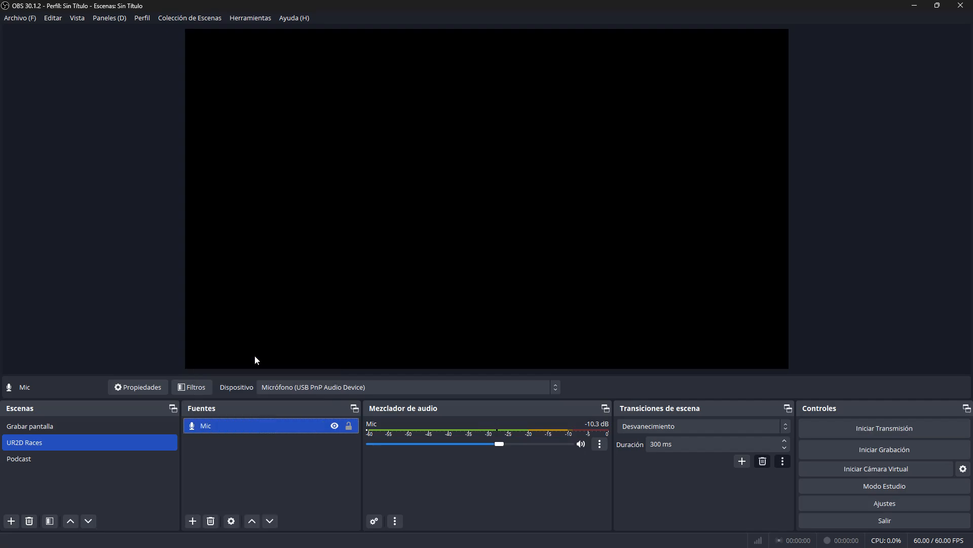
pyautogui.click(496, 343)
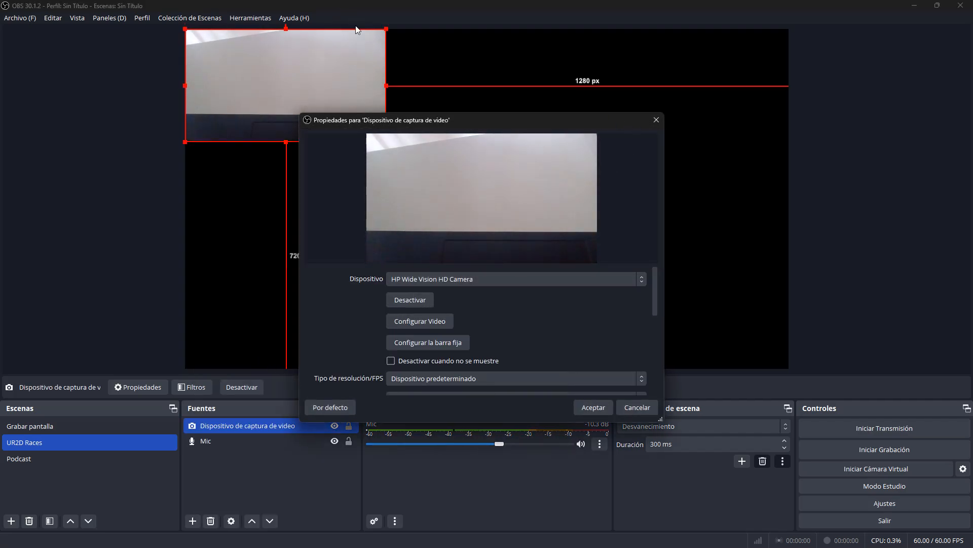
pyautogui.click(659, 119)
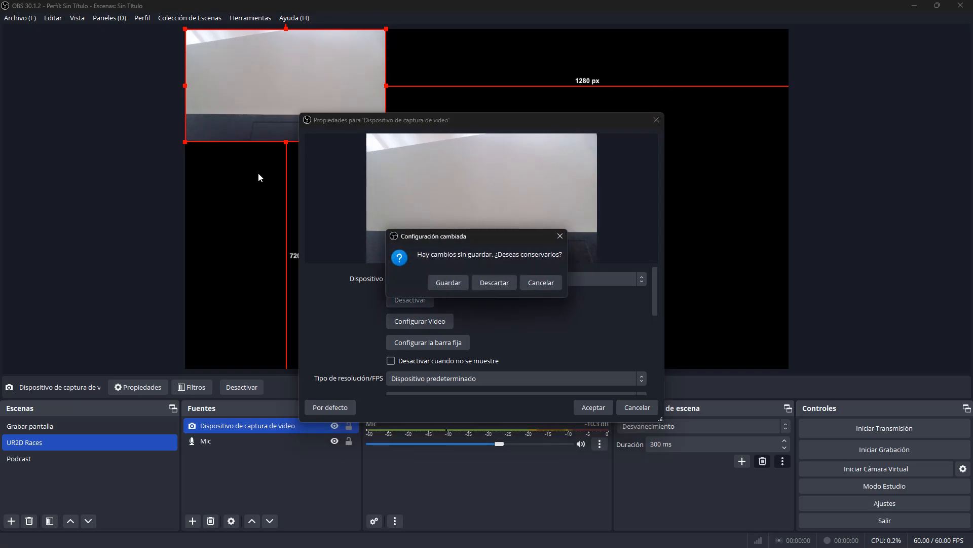
pyautogui.click(495, 283)
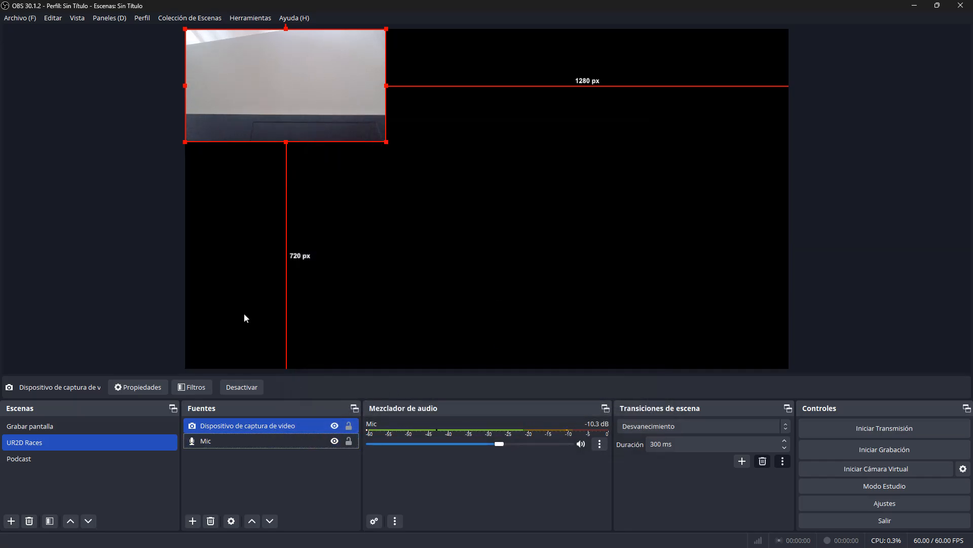
# Delete the video capture device source from the UR2D Races scene.
pyautogui.rightClick(249, 422)
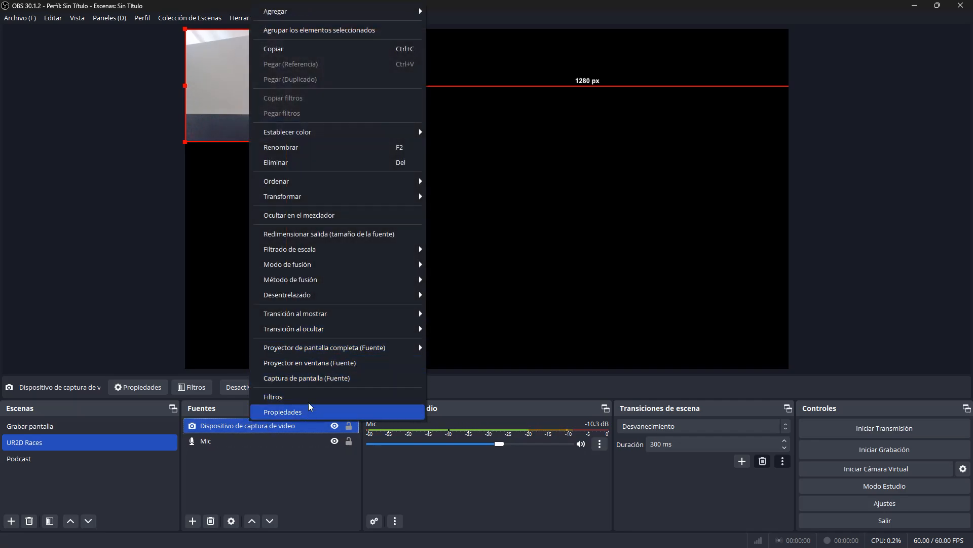
pyautogui.click(329, 165)
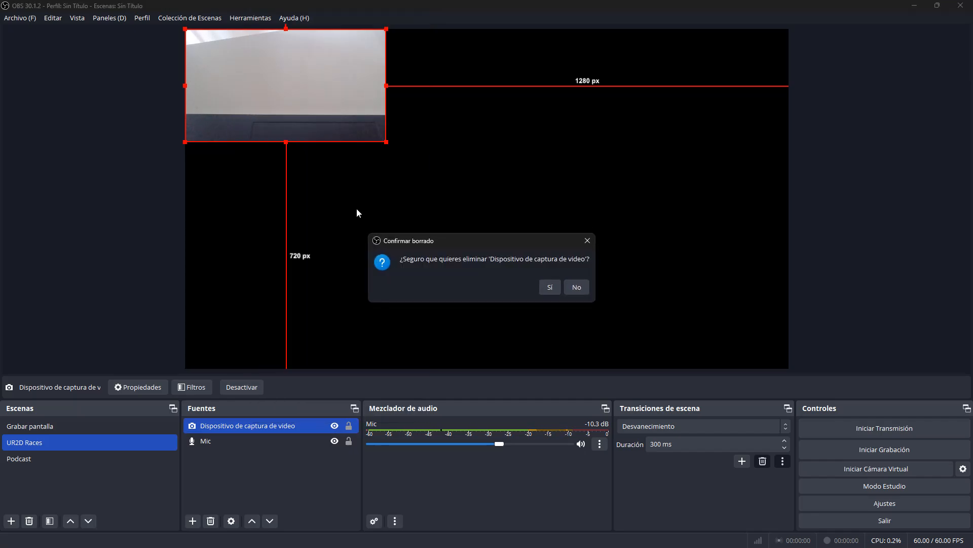
pyautogui.click(556, 289)
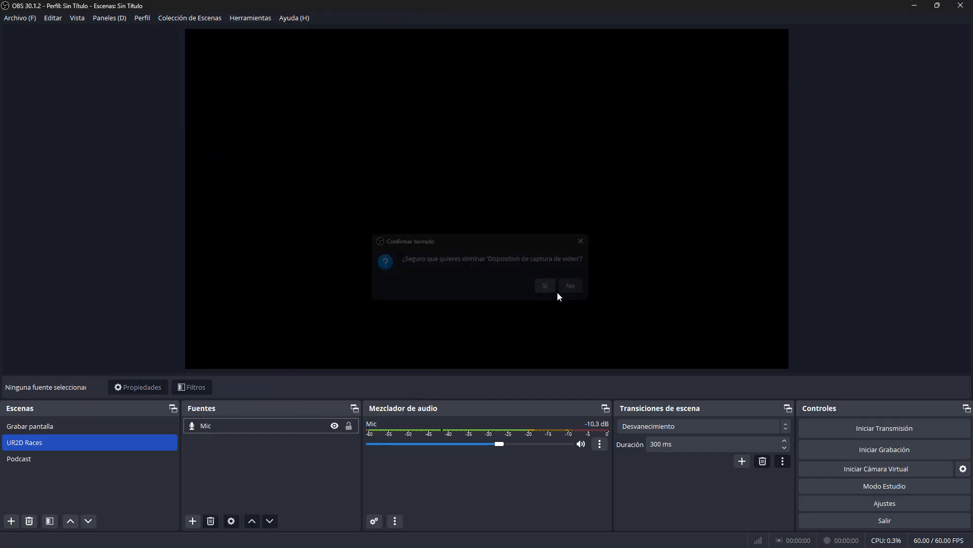
# Add a display capture source named Window to the UR2D Races scene.
pyautogui.click(193, 522)
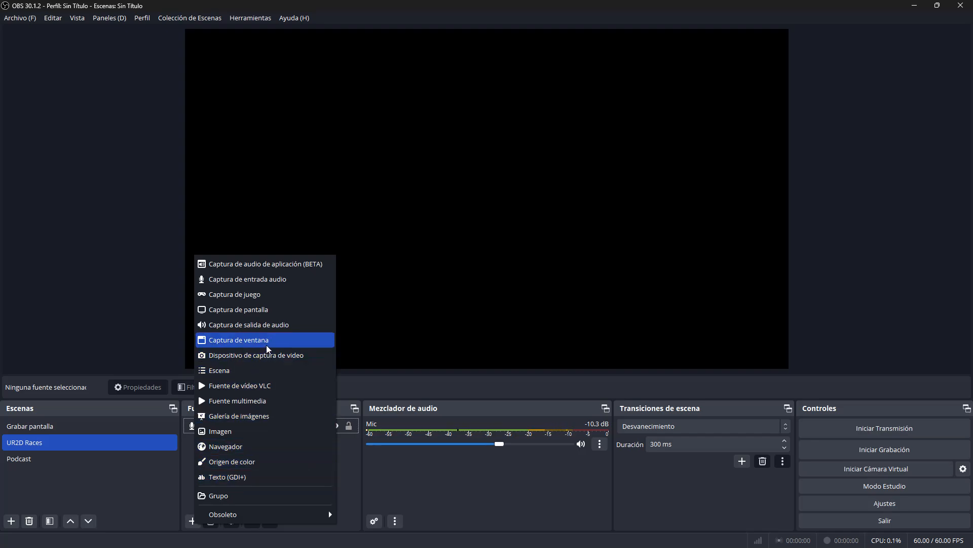
pyautogui.click(289, 313)
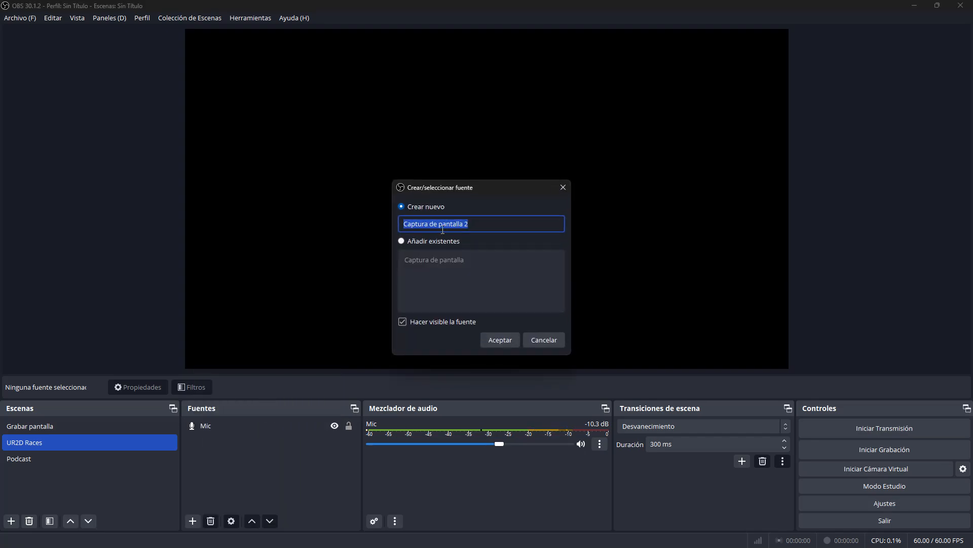
pyautogui.write('Window')
pyautogui.press('Return')
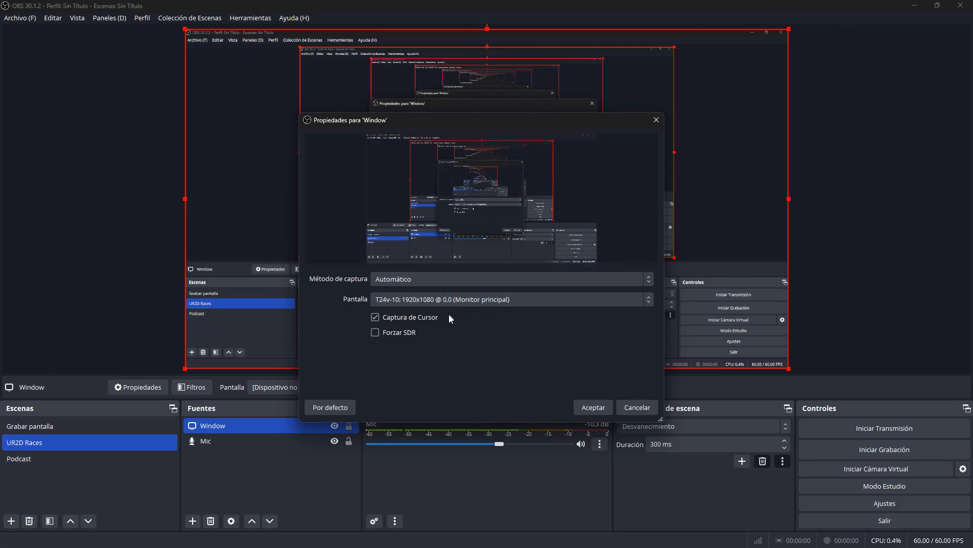
# Review the capture method and display options of the Window source, keeping Automático and the T24v-10 main monitor.
pyautogui.click(473, 277)
pyautogui.click(412, 285)
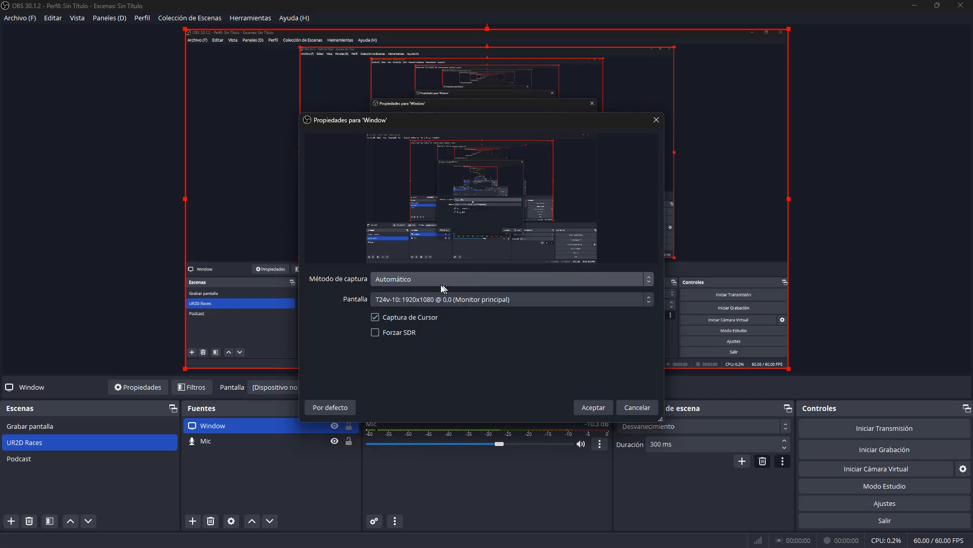
pyautogui.click(388, 280)
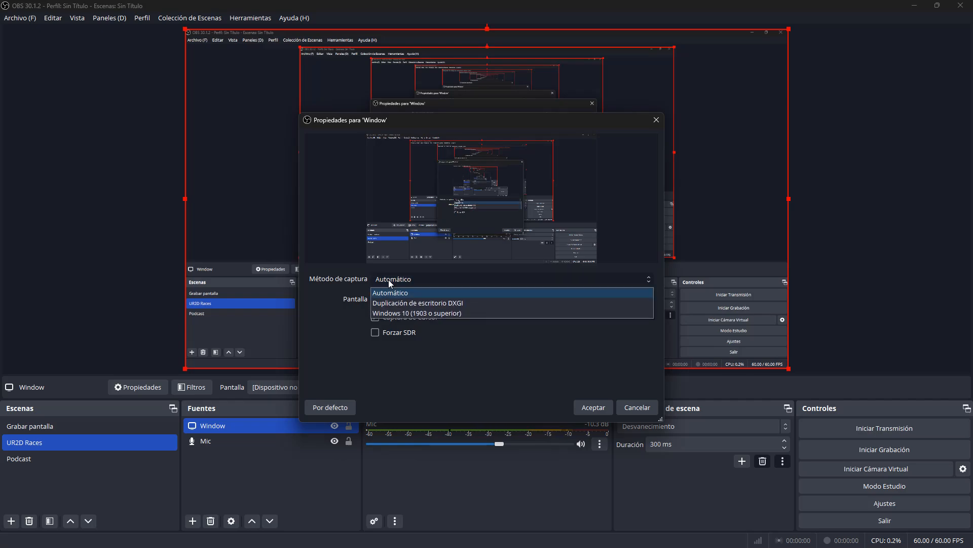
pyautogui.click(388, 279)
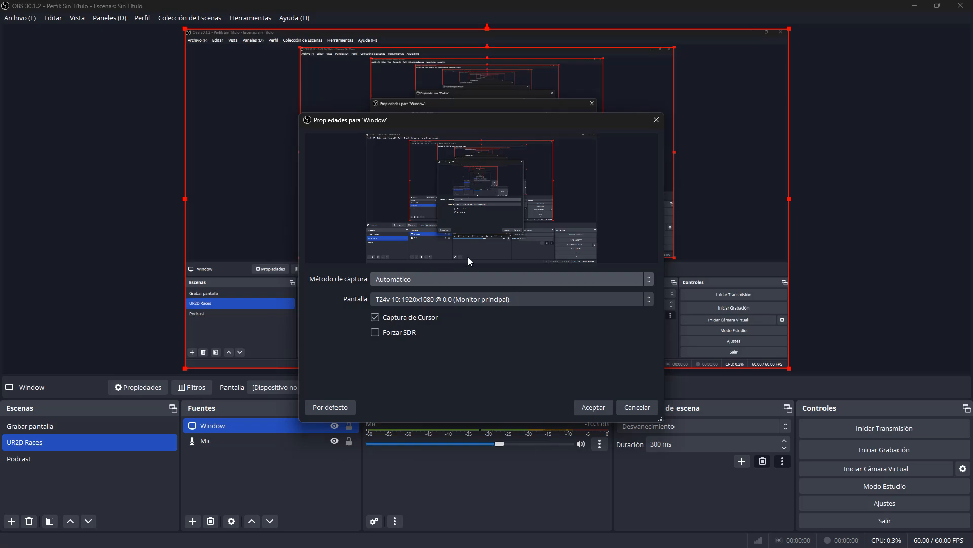
pyautogui.click(478, 298)
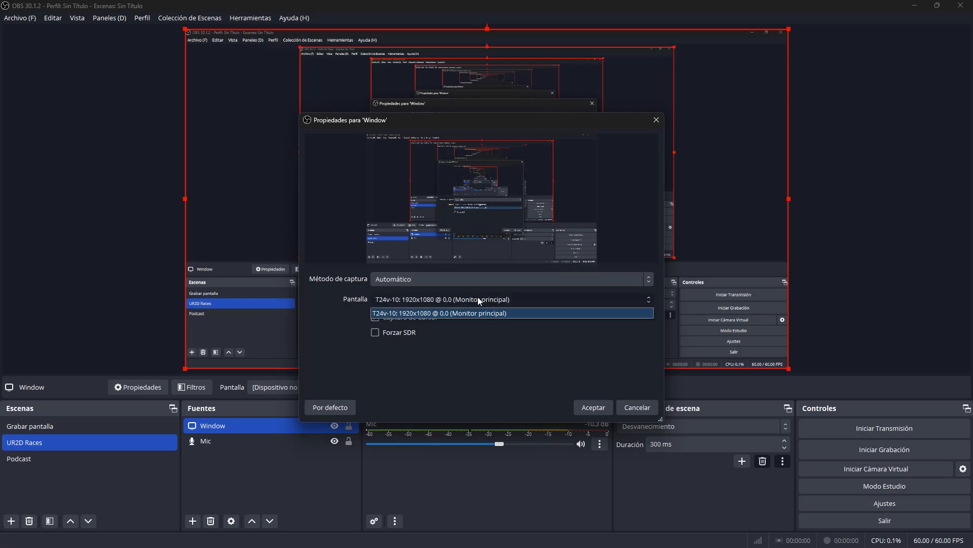
pyautogui.click(448, 306)
pyautogui.click(534, 297)
pyautogui.click(594, 303)
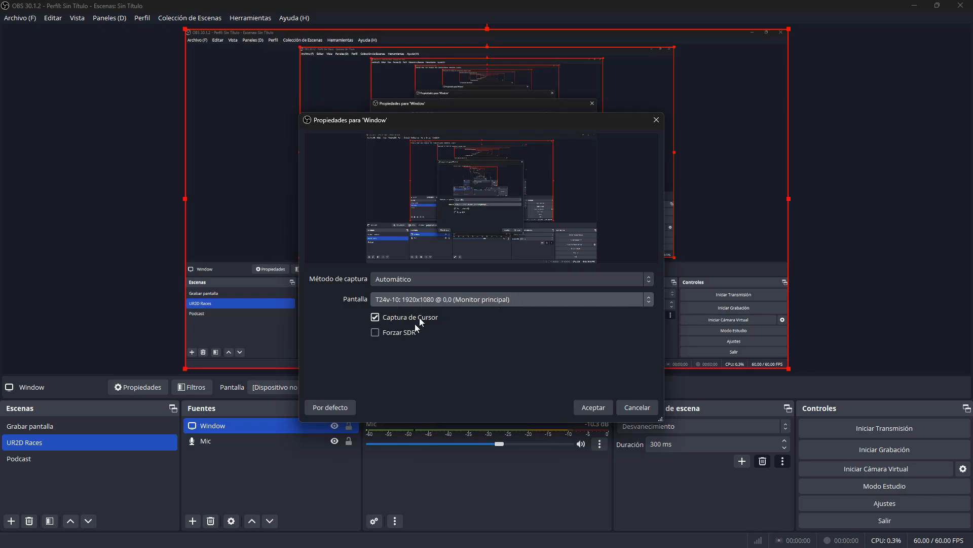
# Disable cursor capture for the Window source and accept its properties.
pyautogui.moveTo(472, 121); pyautogui.dragTo(663, 53)
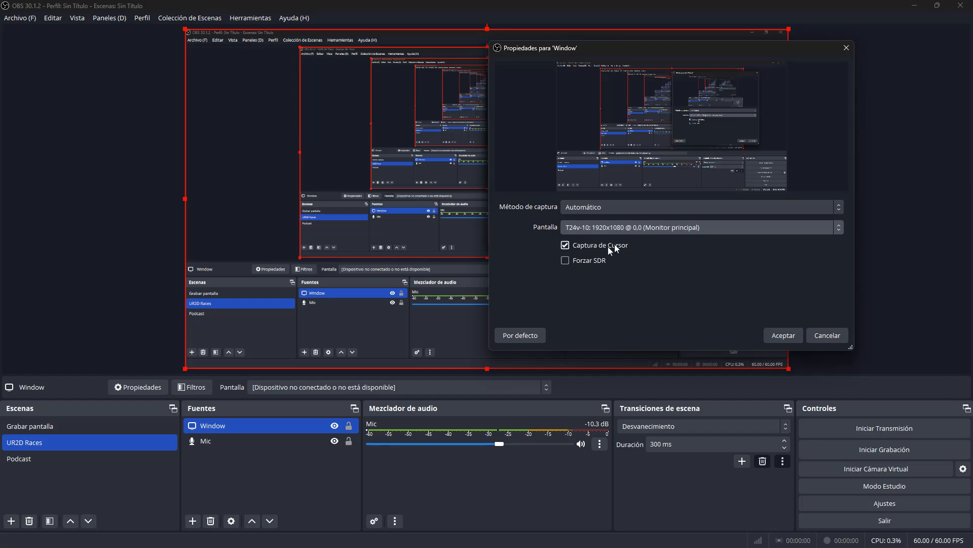
pyautogui.click(585, 246)
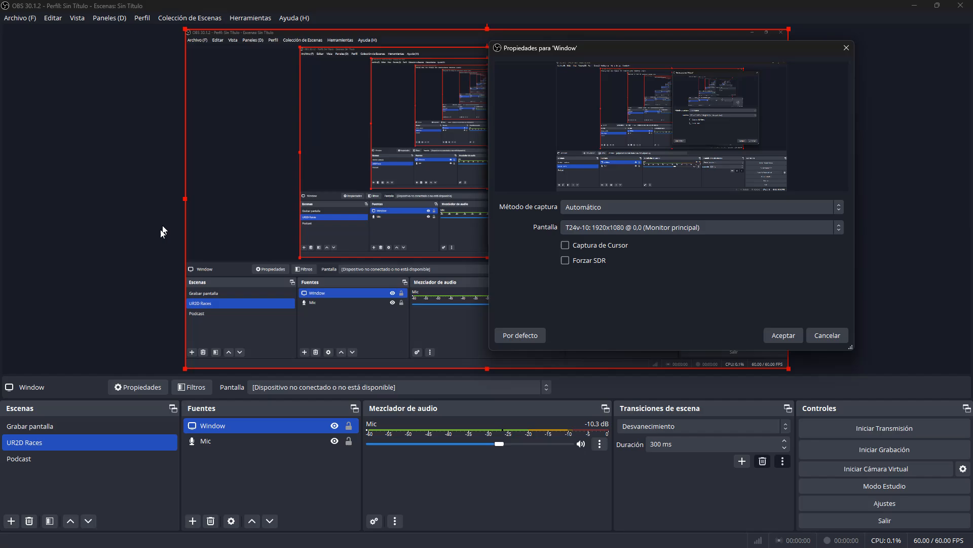
pyautogui.keyDown('ctrl'); pyautogui.click(81, 458); pyautogui.keyUp('ctrl')
pyautogui.click(776, 335)
# Add an audio output capture source named Audio to the UR2D Races scene, using the Auriculares (Q.1513) device.
pyautogui.click(193, 520)
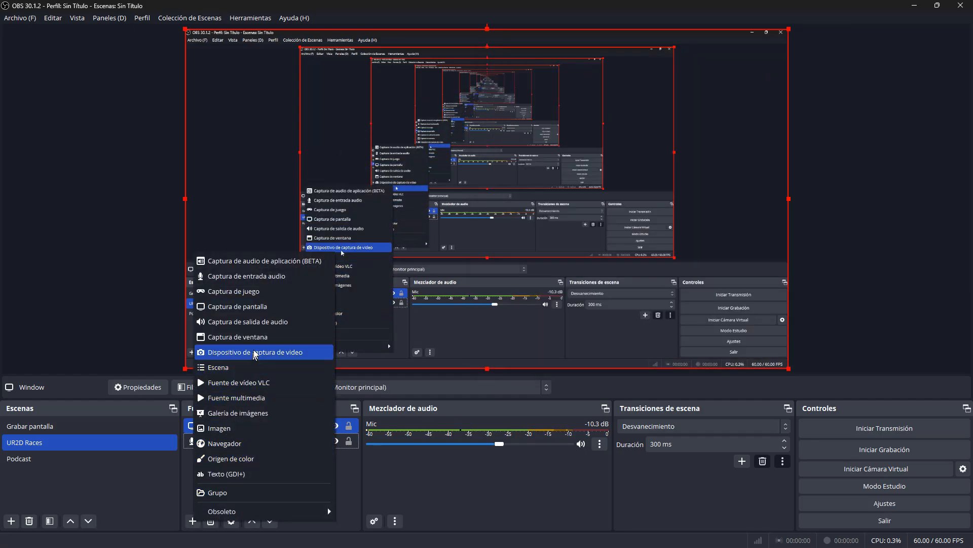
pyautogui.click(278, 327)
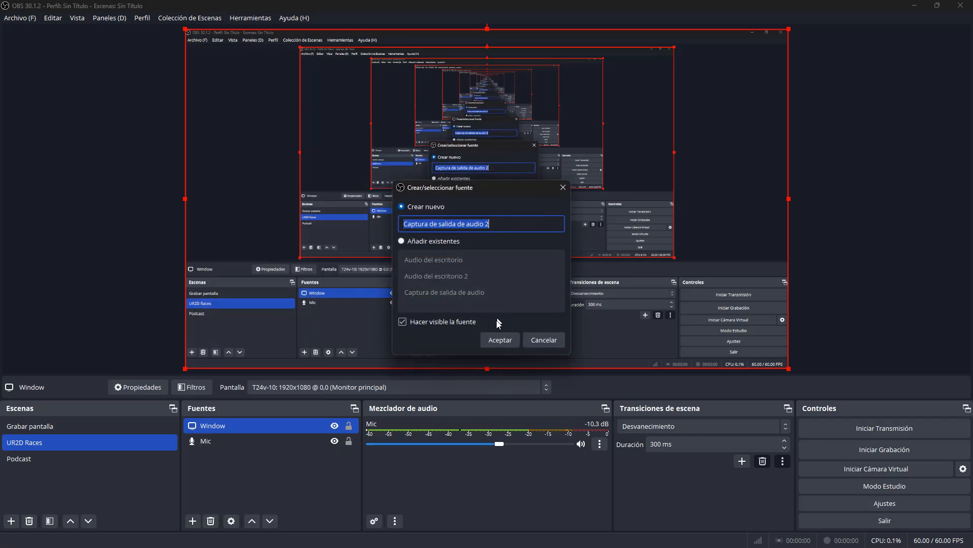
pyautogui.write('Audio')
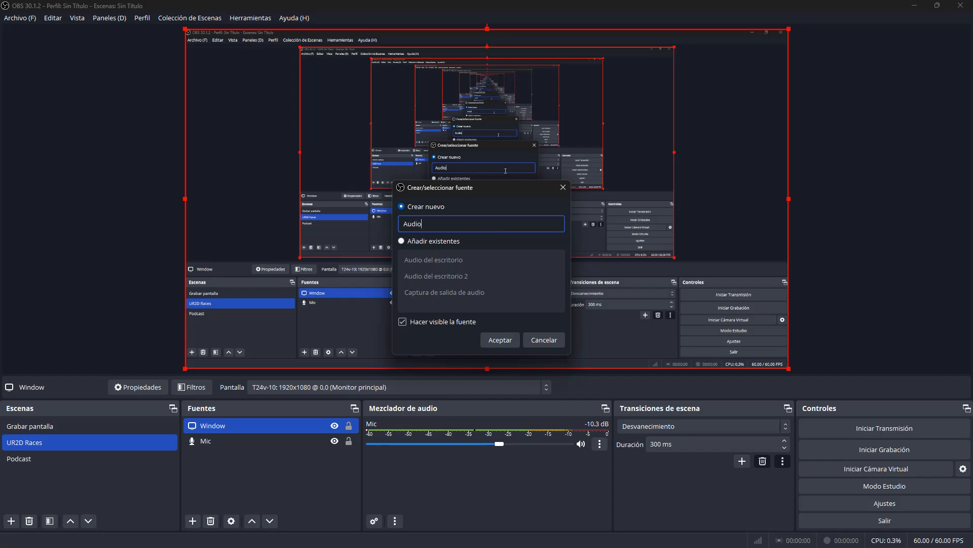
pyautogui.press('Return')
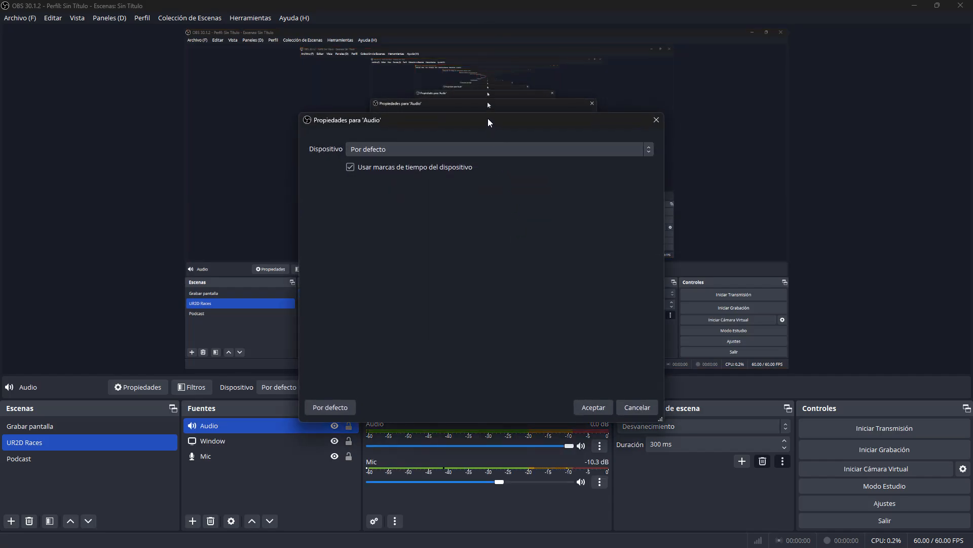
pyautogui.moveTo(482, 123); pyautogui.dragTo(584, 90)
pyautogui.click(580, 115)
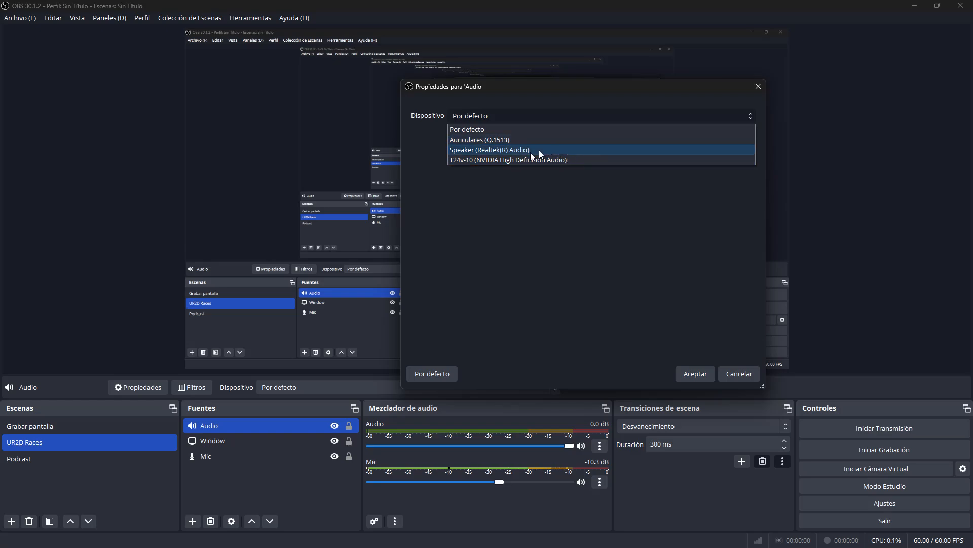
pyautogui.click(493, 142)
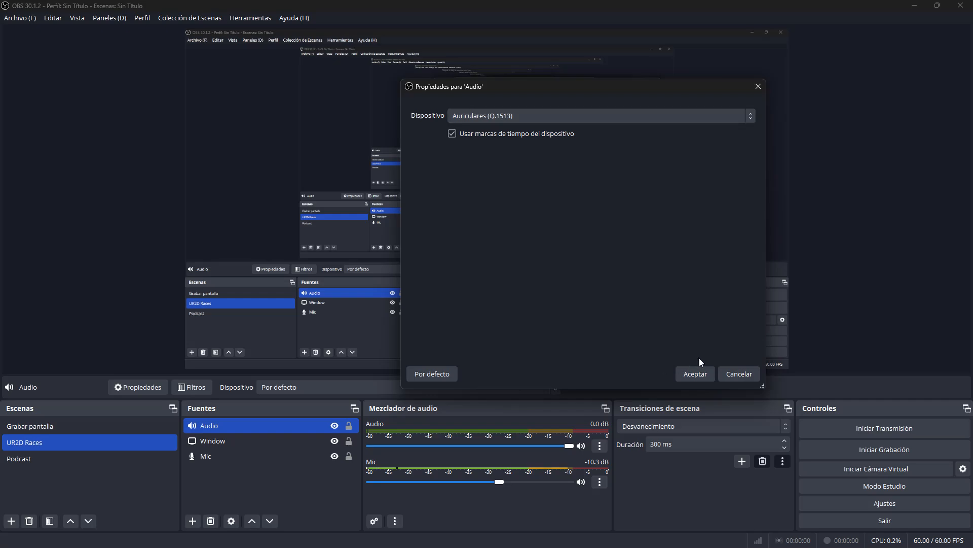
pyautogui.click(695, 374)
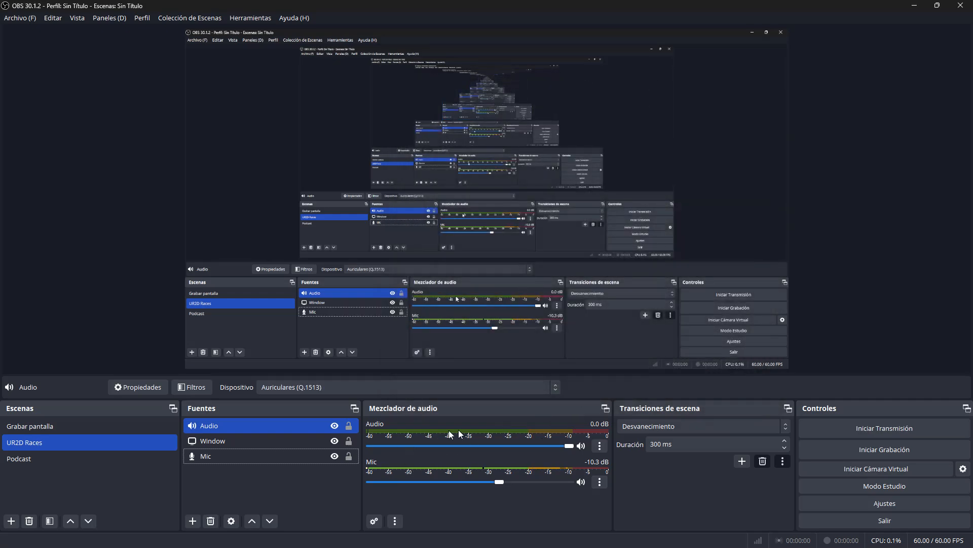
# Test the Audio source's mixer level by sounding the system volume at 31.
pyautogui.click(895, 538)
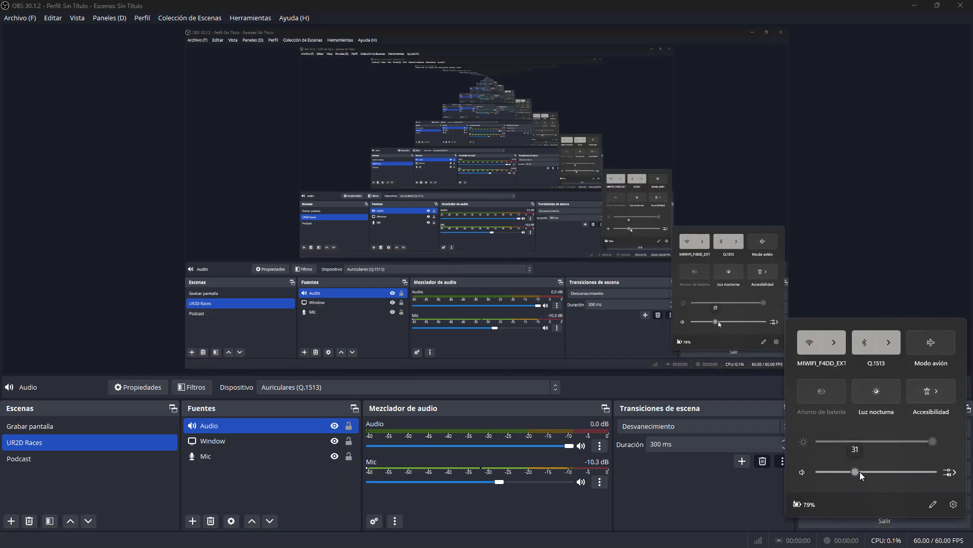
pyautogui.click(859, 472)
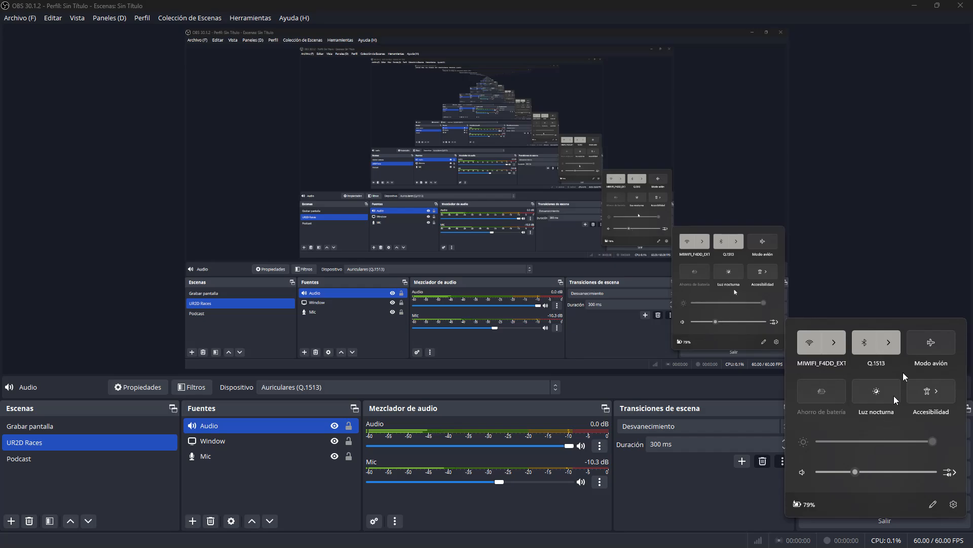
pyautogui.click(784, 178)
pyautogui.click(248, 456)
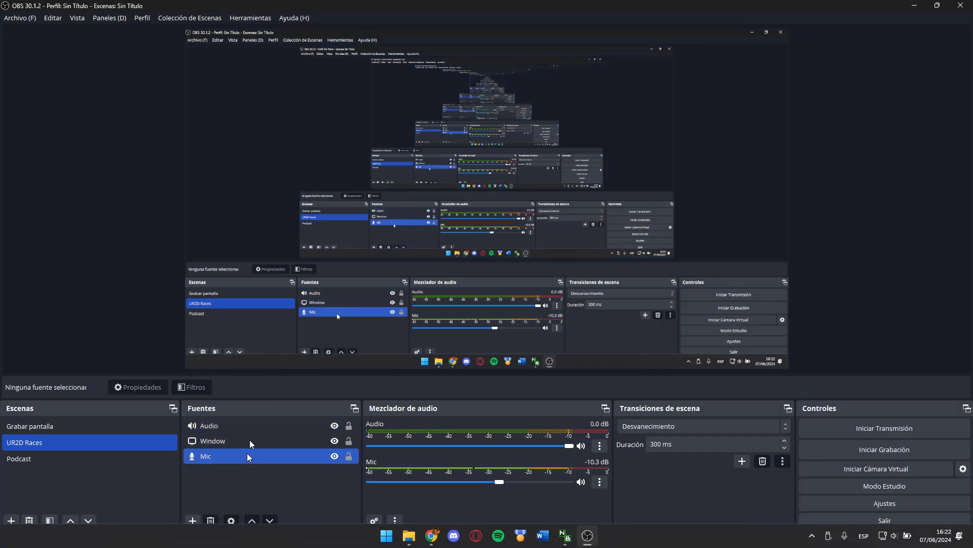
pyautogui.click(284, 438)
pyautogui.click(278, 431)
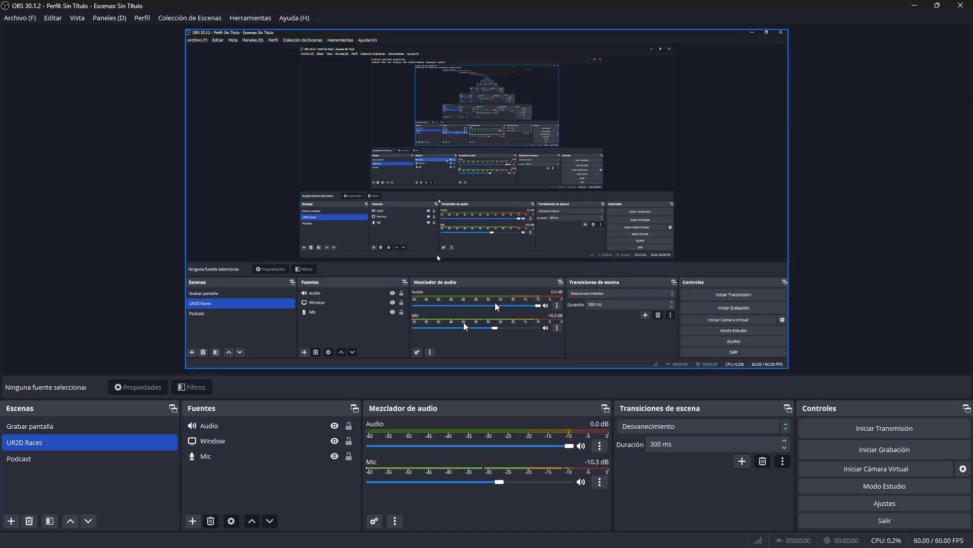
# Switch to NohBoard and test its key display with the four arrow keys.
pyautogui.hotkey('alt', 'Tab')
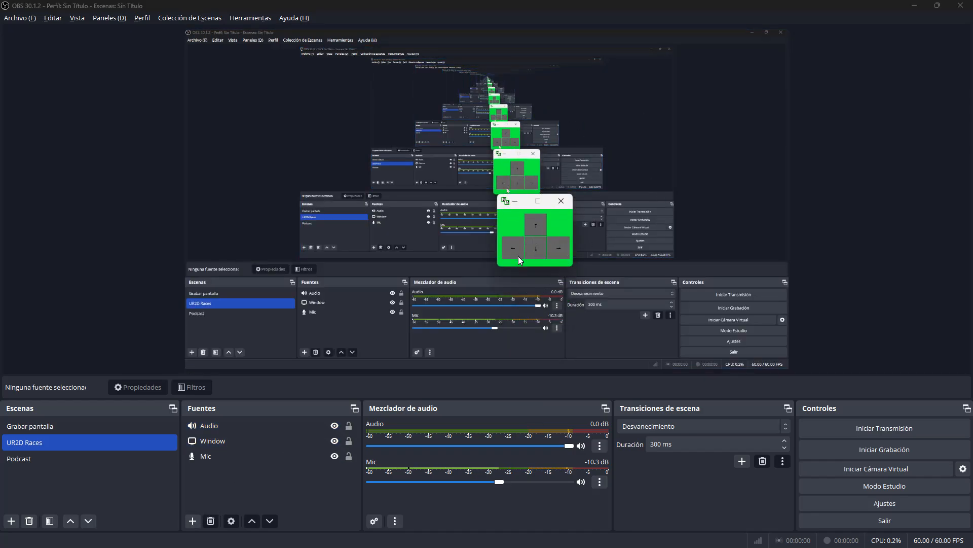
pyautogui.press('Up')
pyautogui.press('Left')
pyautogui.press('Down')
pyautogui.press('Right')
pyautogui.press('Up')
pyautogui.press('Left')
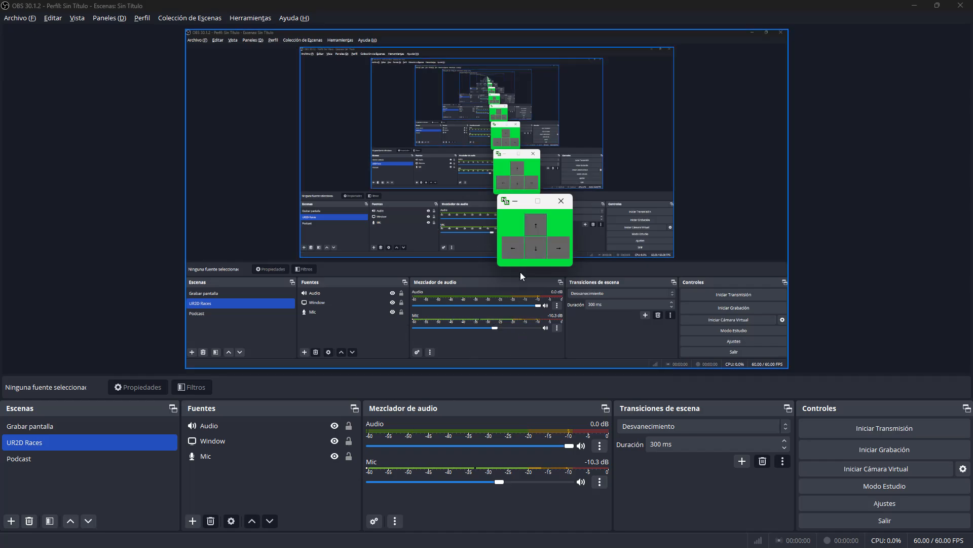
# Add a window capture source named NoHboard that captures the [NohBoard.exe]: NohBoard v1.3.0 window.
pyautogui.click(194, 521)
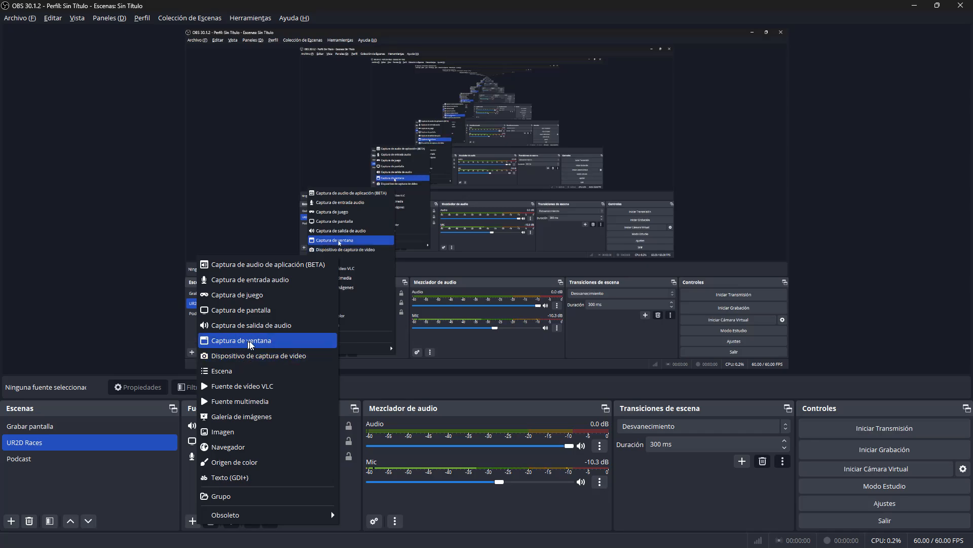
pyautogui.click(285, 348)
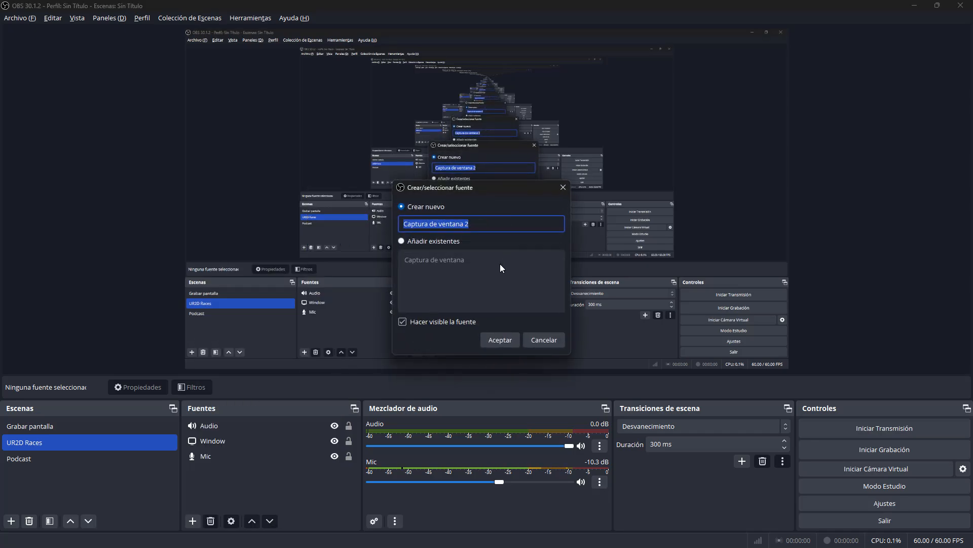
pyautogui.write('N')
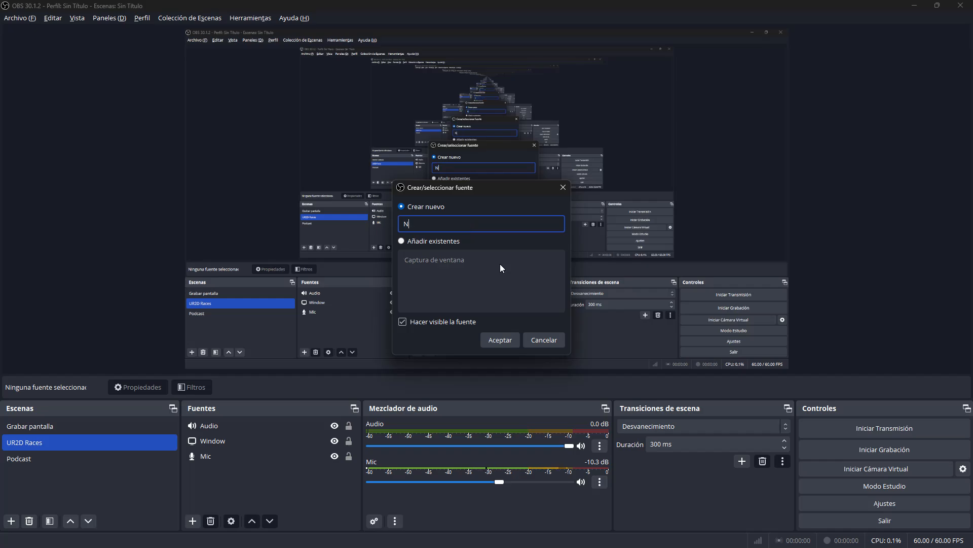
pyautogui.write('oHboard')
pyautogui.press('Return')
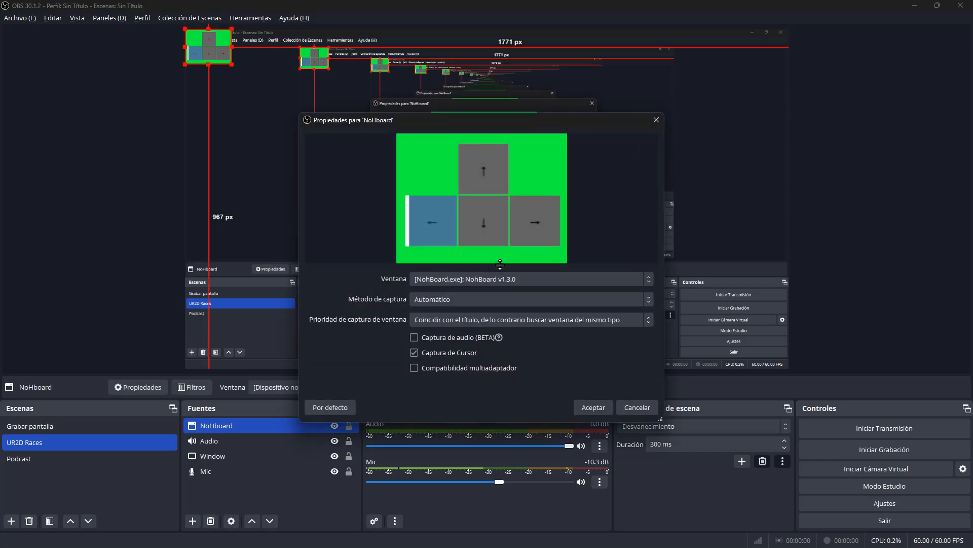
pyautogui.moveTo(519, 119); pyautogui.dragTo(781, 53)
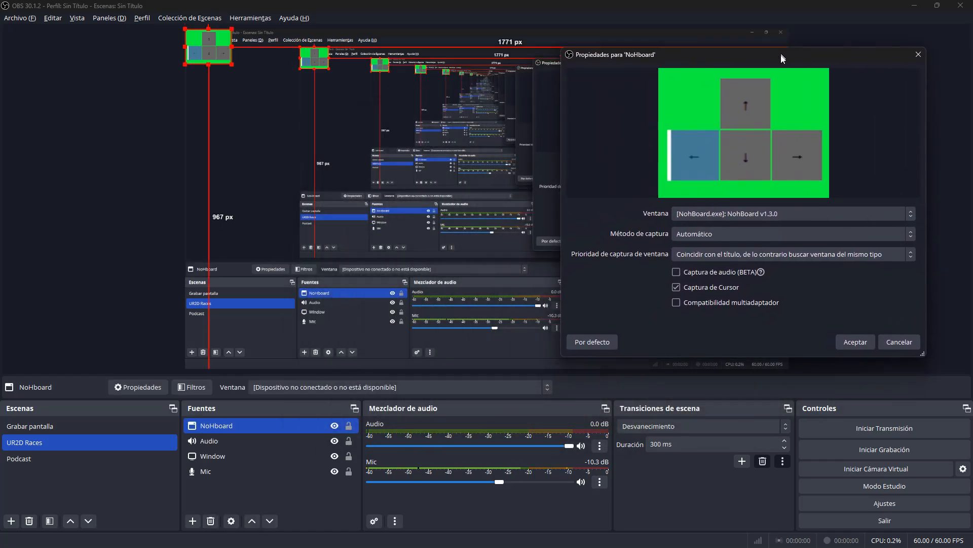
pyautogui.click(827, 213)
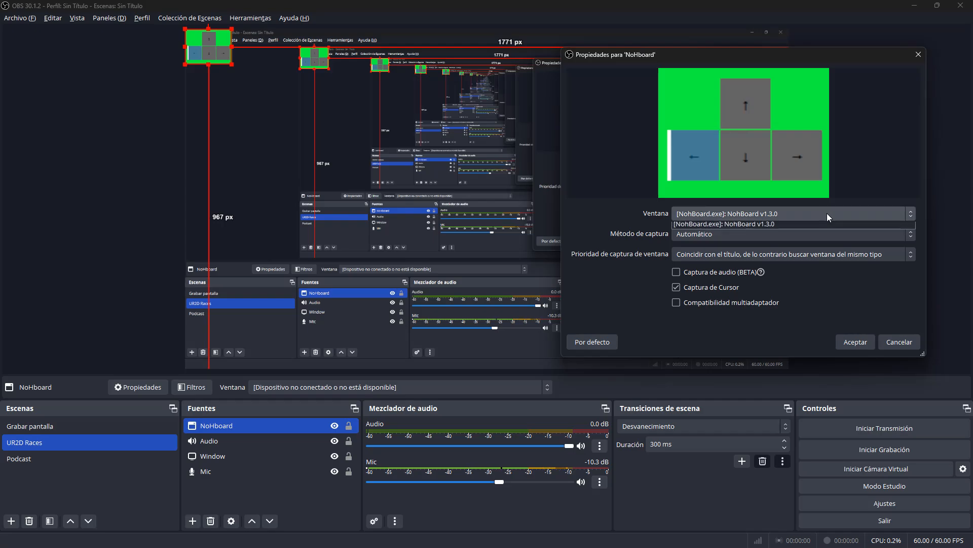
pyautogui.click(823, 216)
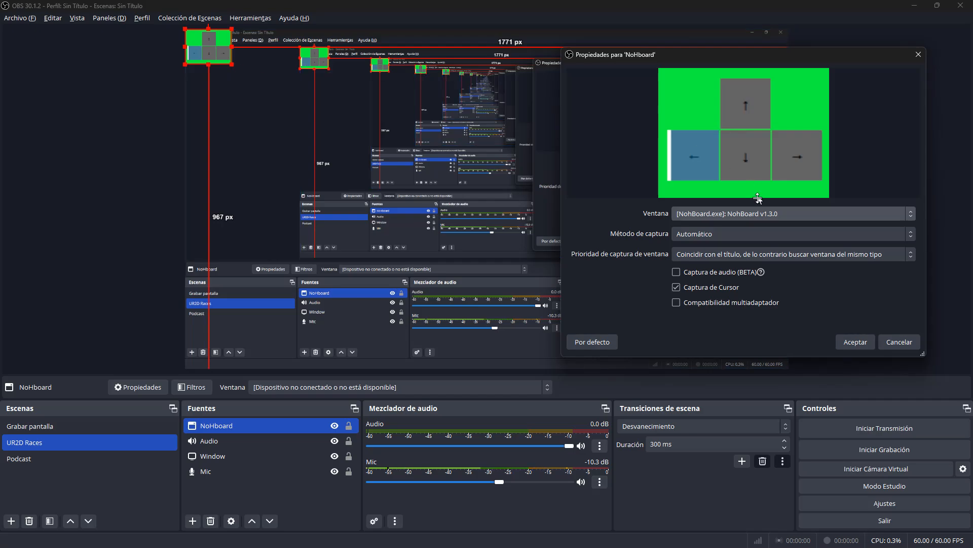
# Accept the NoHboard source's properties with the Automático capture method and the priority of matching the title, otherwise a window of the same type.
pyautogui.click(740, 232)
pyautogui.click(738, 240)
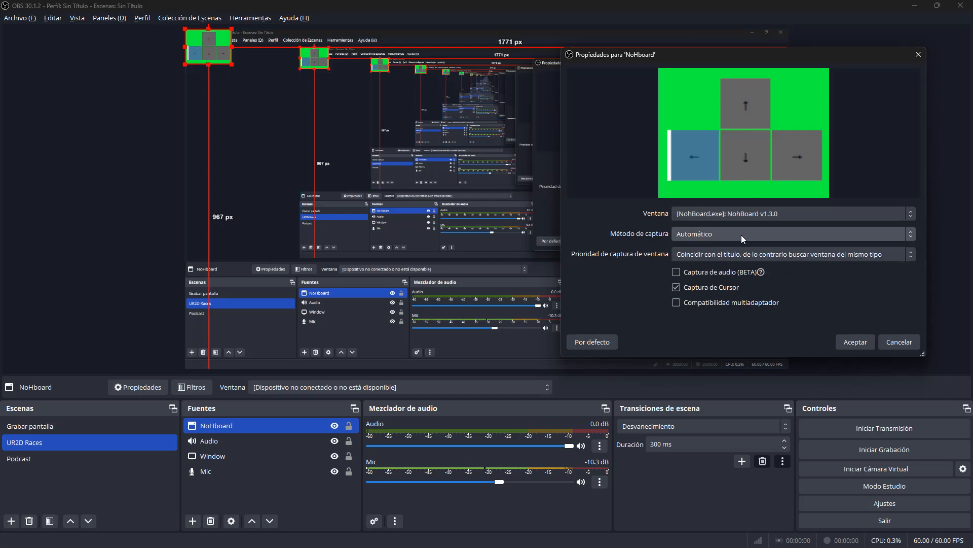
pyautogui.click(782, 257)
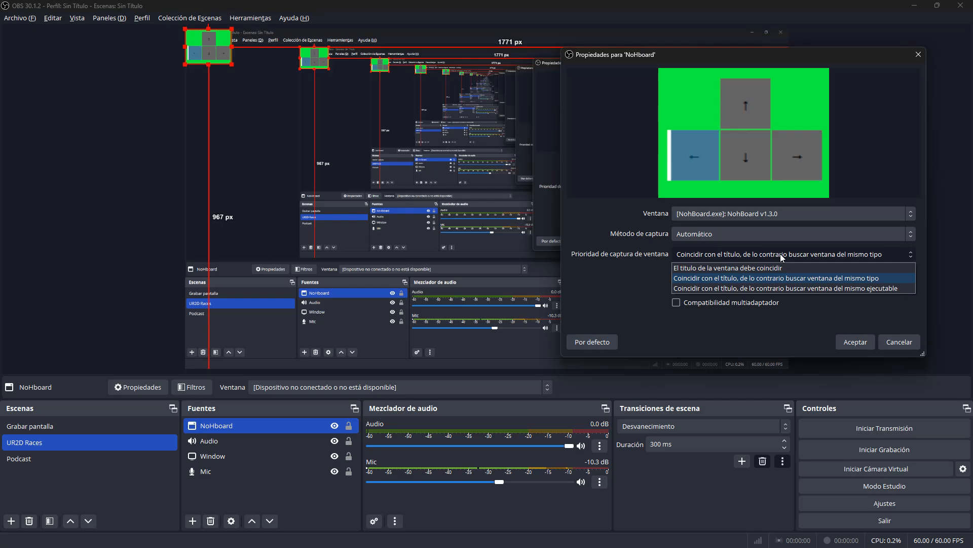
pyautogui.click(780, 254)
pyautogui.click(865, 254)
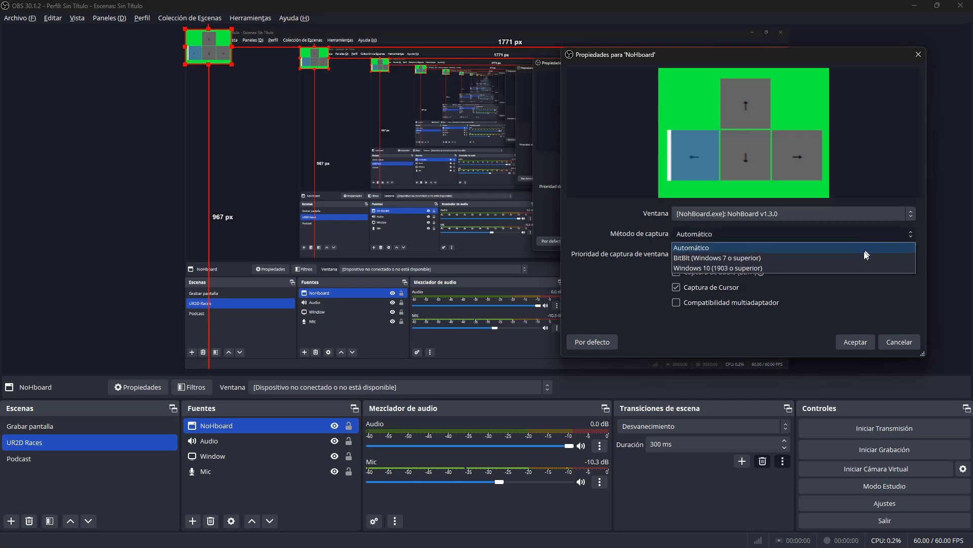
pyautogui.click(877, 273)
pyautogui.click(877, 257)
pyautogui.click(877, 257)
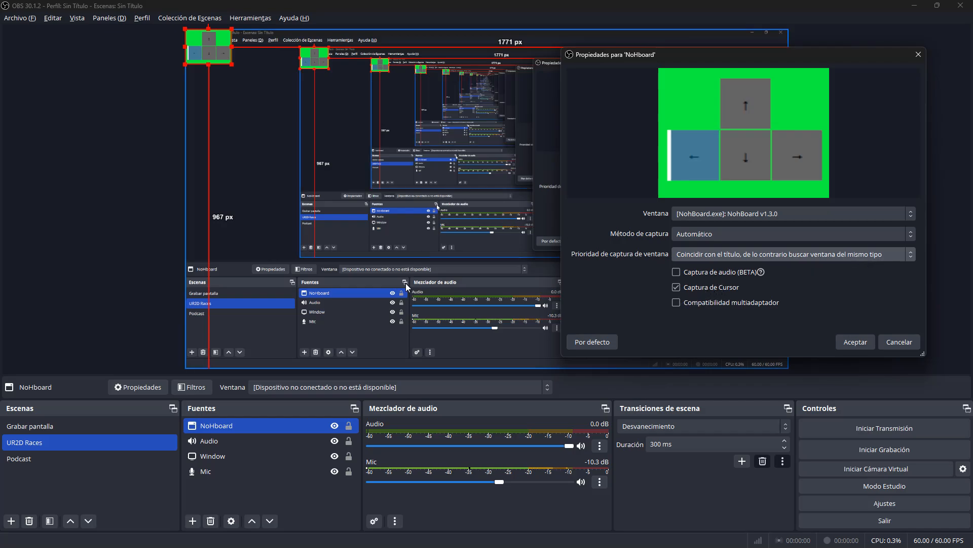
pyautogui.click(840, 341)
# Enlarge the NoHboard source to about double its size and place it in the canvas's lower-right corner.
pyautogui.moveTo(233, 64); pyautogui.dragTo(232, 100)
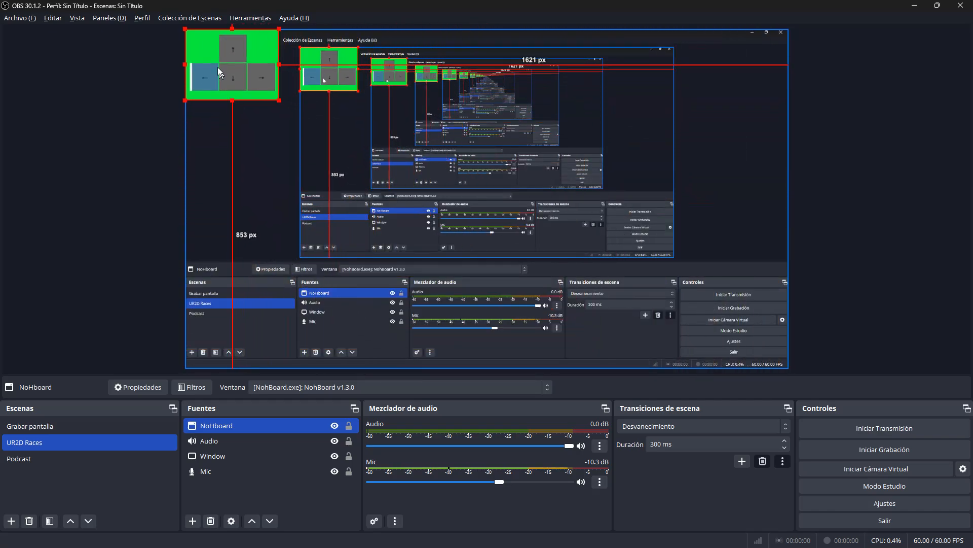
pyautogui.moveTo(204, 44); pyautogui.dragTo(711, 312)
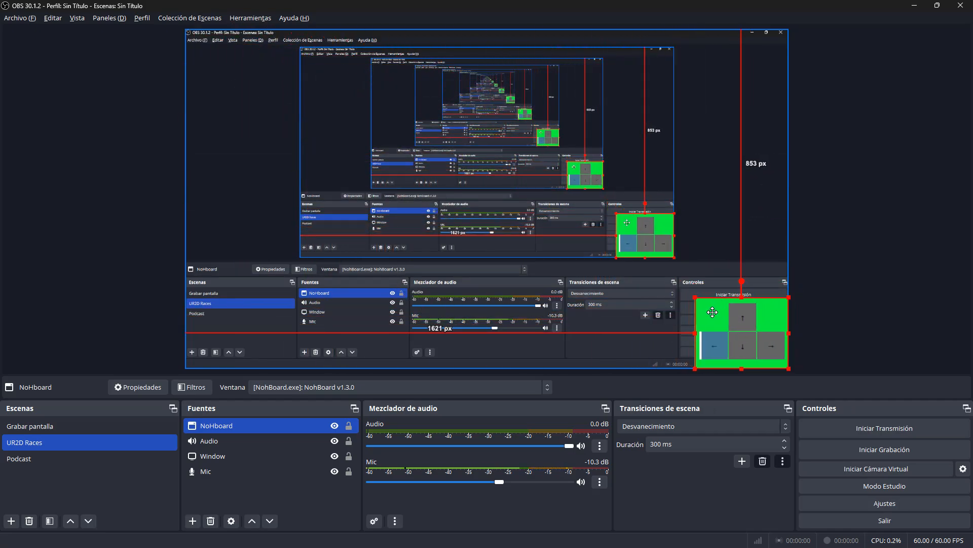
pyautogui.hotkey('alt', 'Tab')
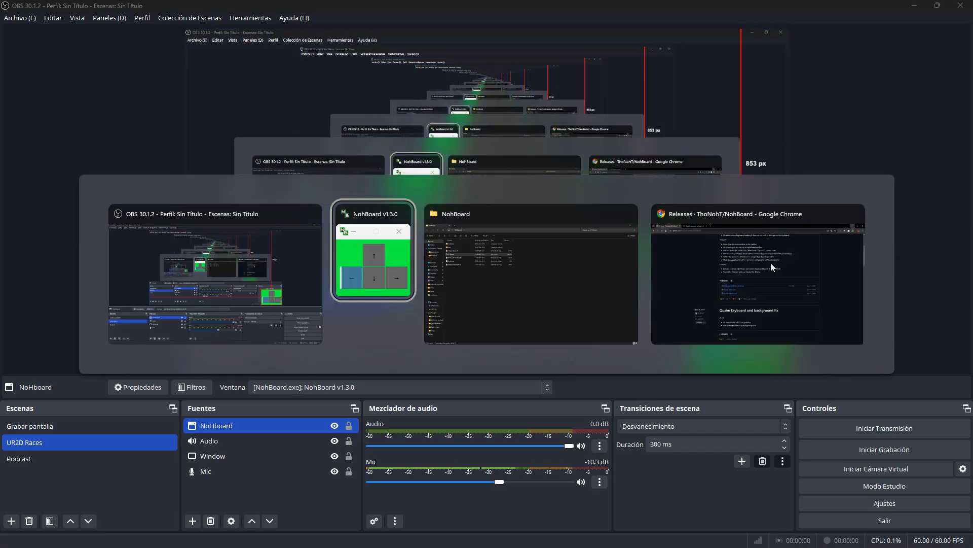
pyautogui.click(685, 293)
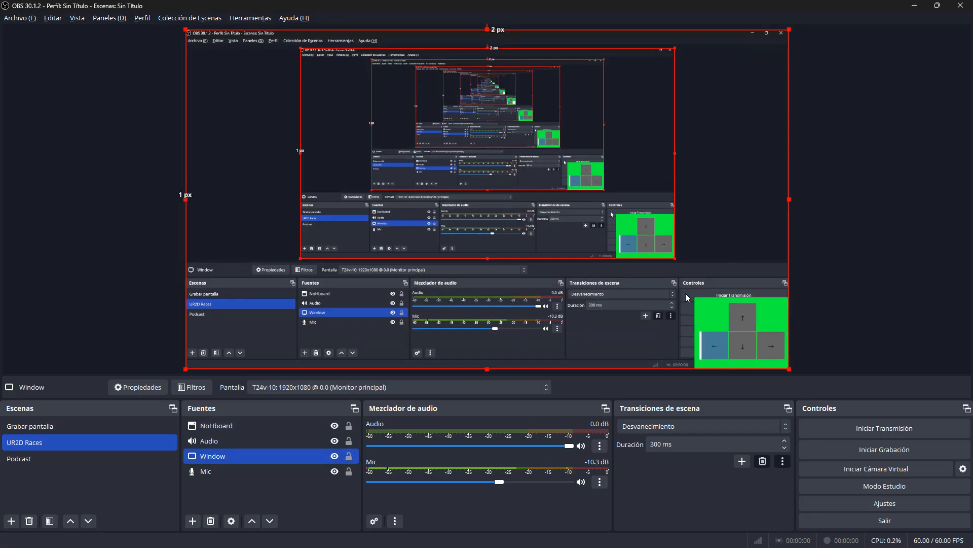
# Shrink the NoHboard source slightly from its upper-left corner to about 1626 px from the canvas's left edge and 857 px from its top.
pyautogui.click(118, 209)
pyautogui.click(346, 178)
pyautogui.click(133, 205)
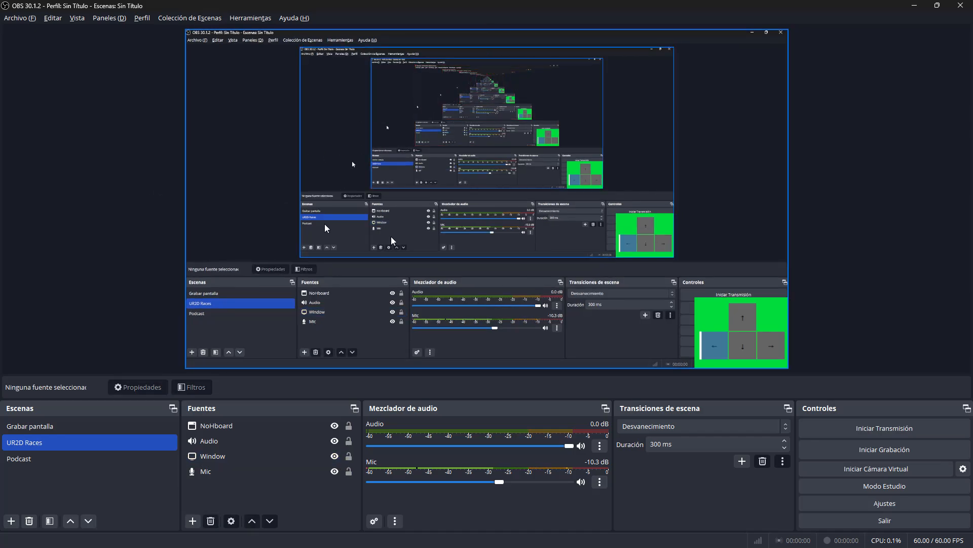
pyautogui.click(741, 327)
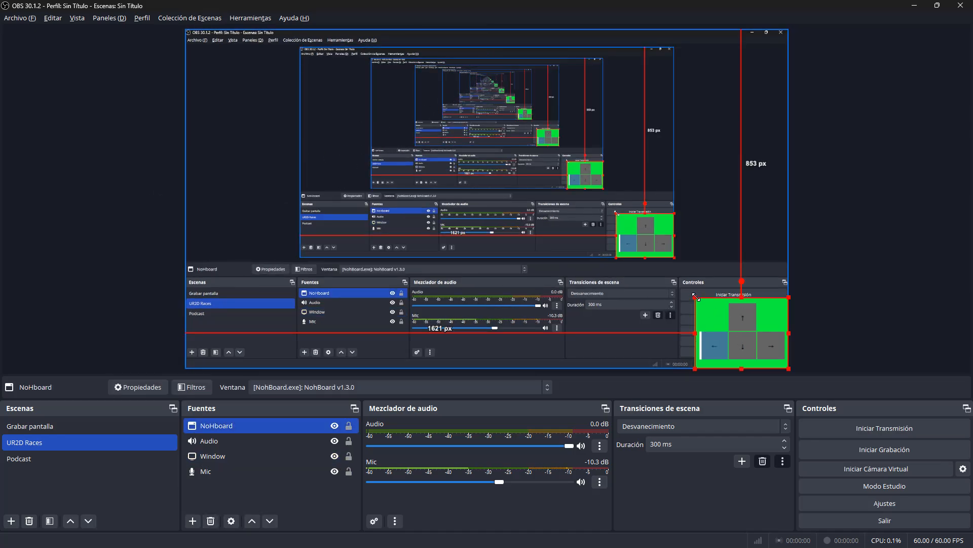
pyautogui.moveTo(695, 296); pyautogui.dragTo(714, 321)
pyautogui.rightClick(715, 321)
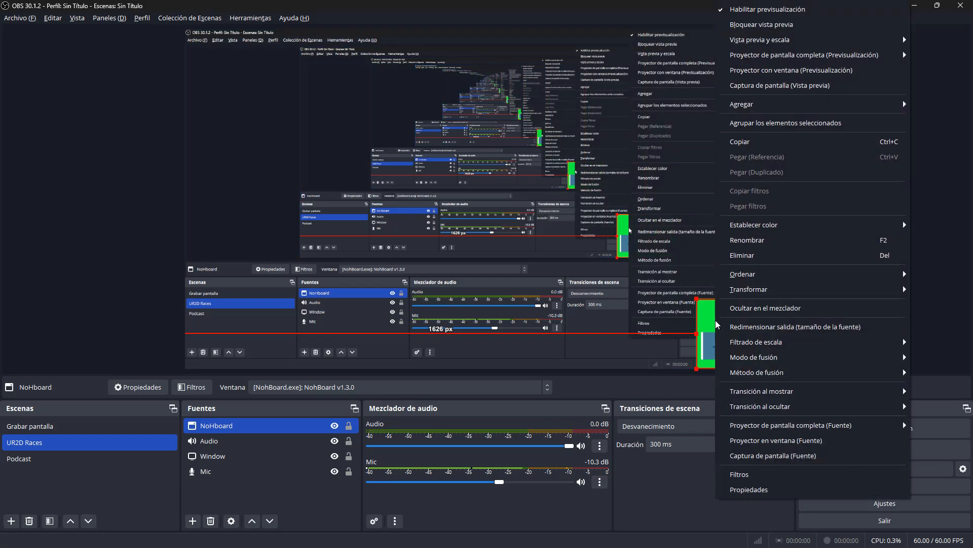
pyautogui.click(969, 241)
pyautogui.click(715, 315)
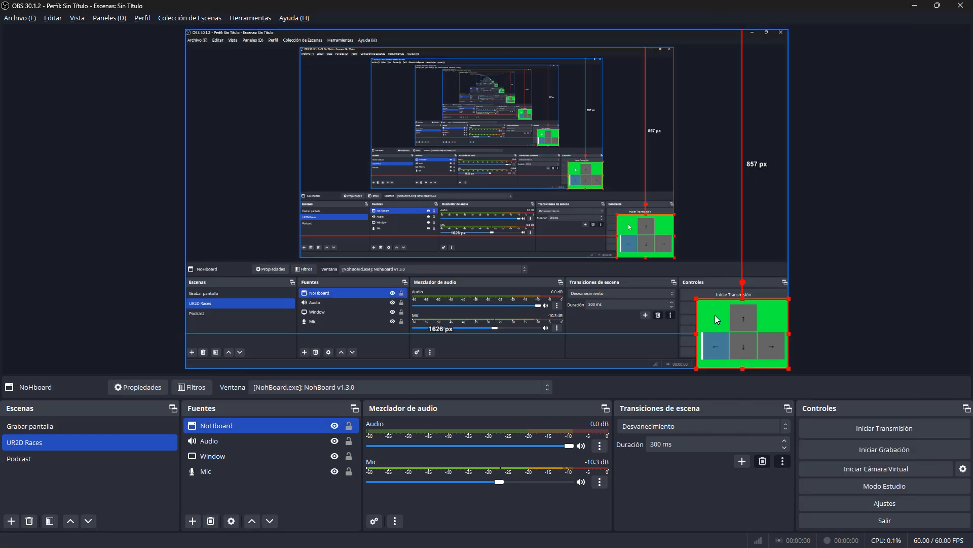
# Add a Fondo croma effect filter with its default name to the NoHboard source.
pyautogui.rightClick(710, 320)
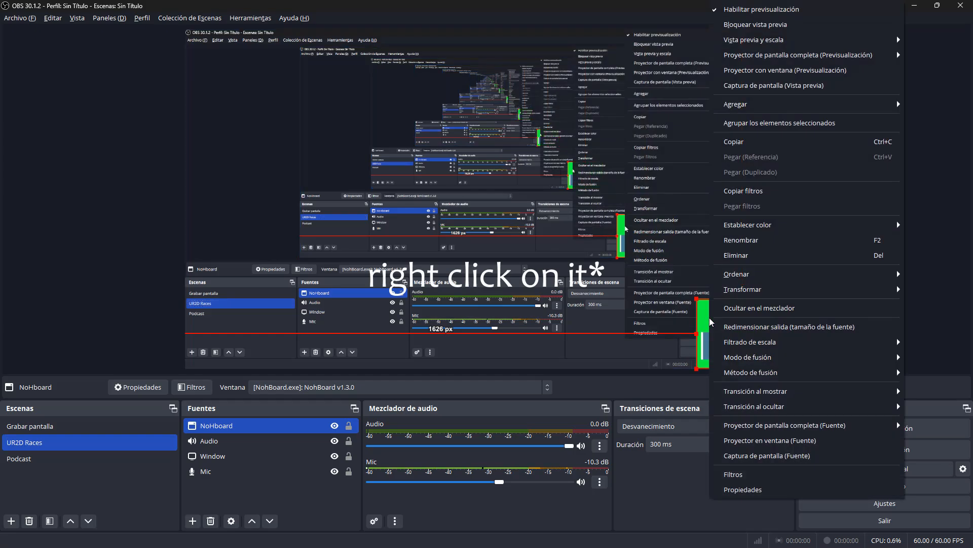
pyautogui.click(736, 475)
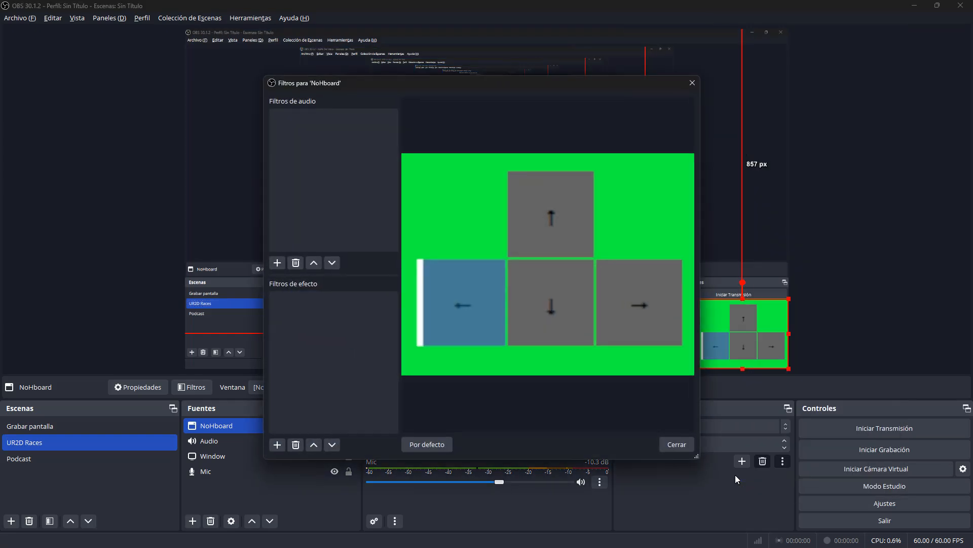
pyautogui.click(277, 445)
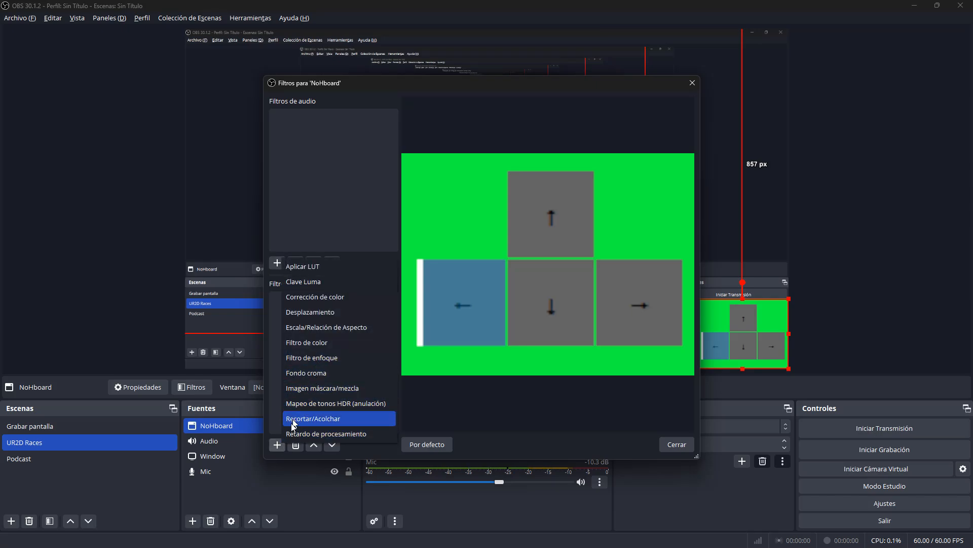
pyautogui.click(272, 442)
pyautogui.click(277, 446)
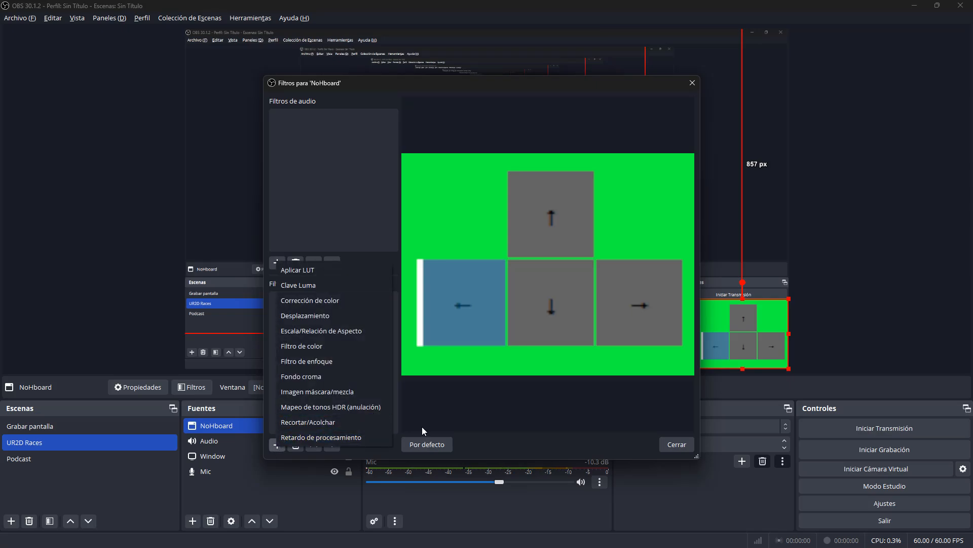
pyautogui.click(278, 449)
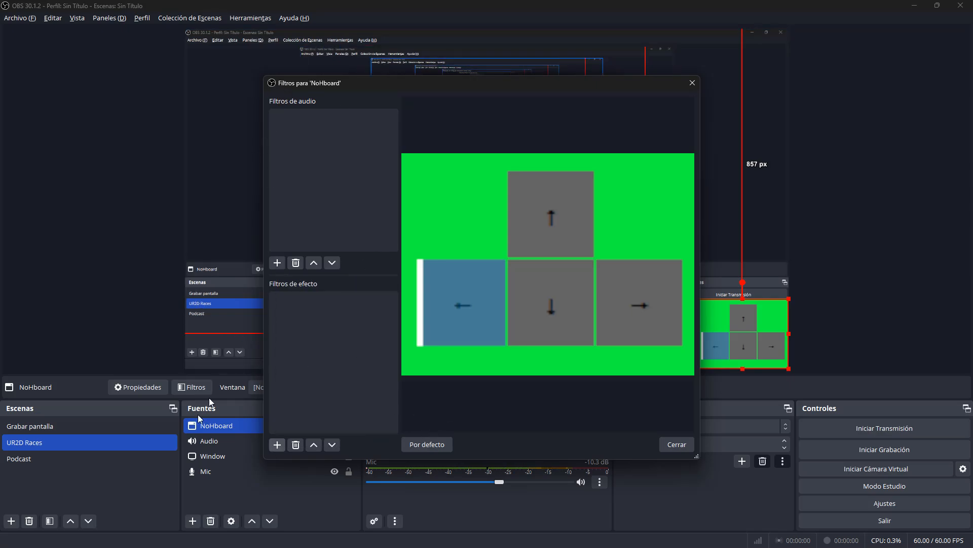
pyautogui.click(286, 444)
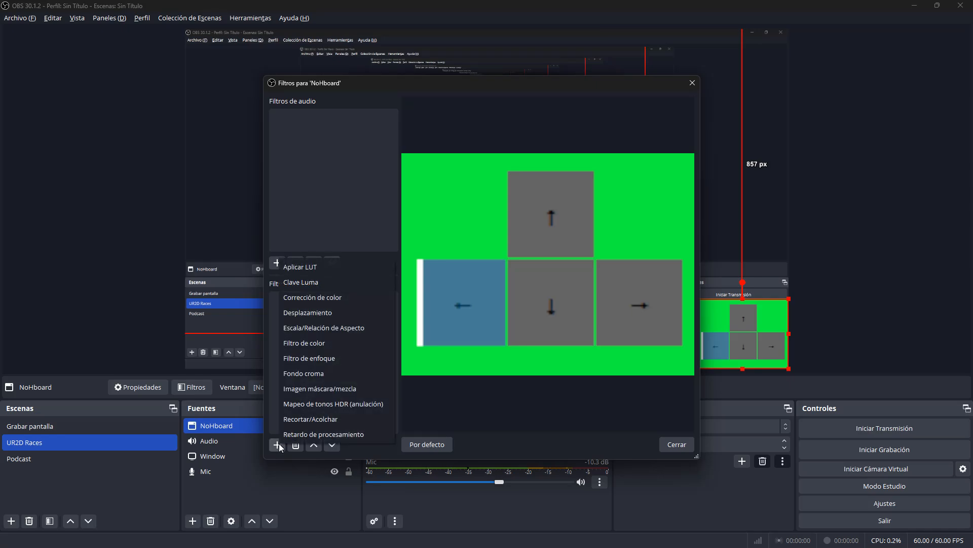
pyautogui.click(340, 373)
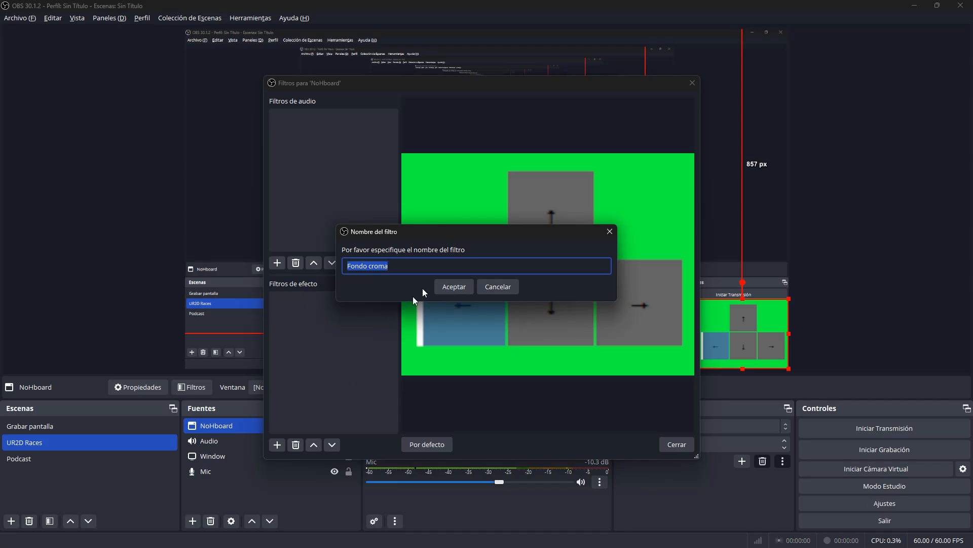
pyautogui.click(452, 285)
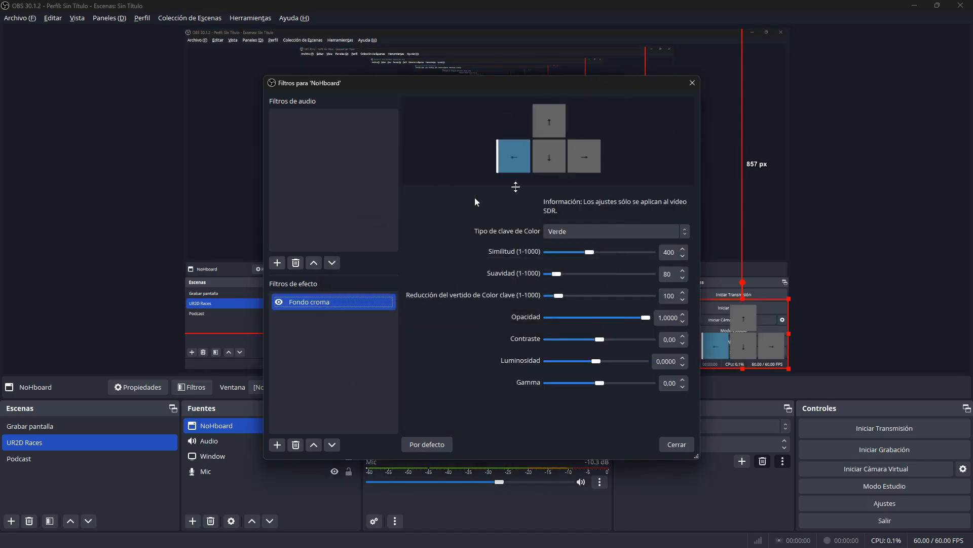
# Keep Verde as the chroma filter's colour key type and close the NoHboard source's filters.
pyautogui.click(672, 233)
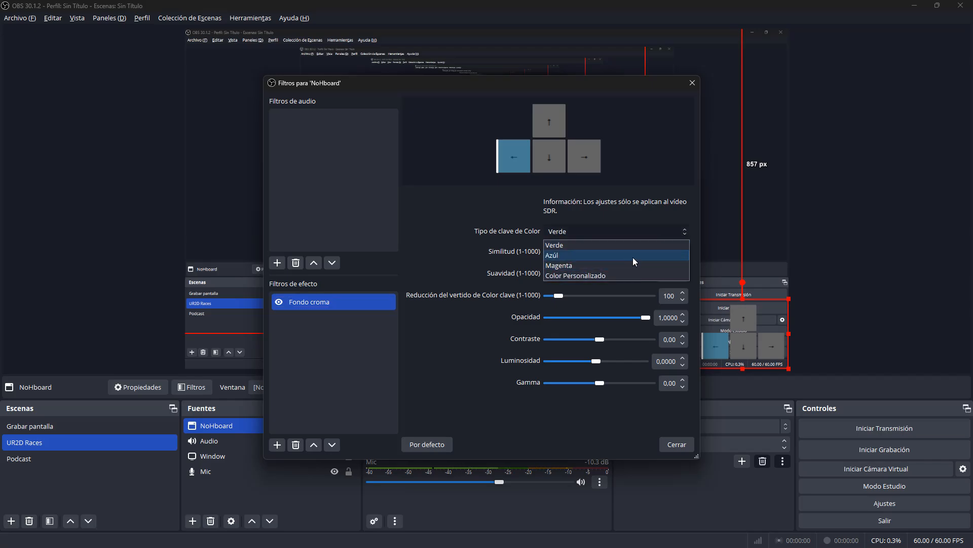
pyautogui.click(653, 231)
pyautogui.click(674, 443)
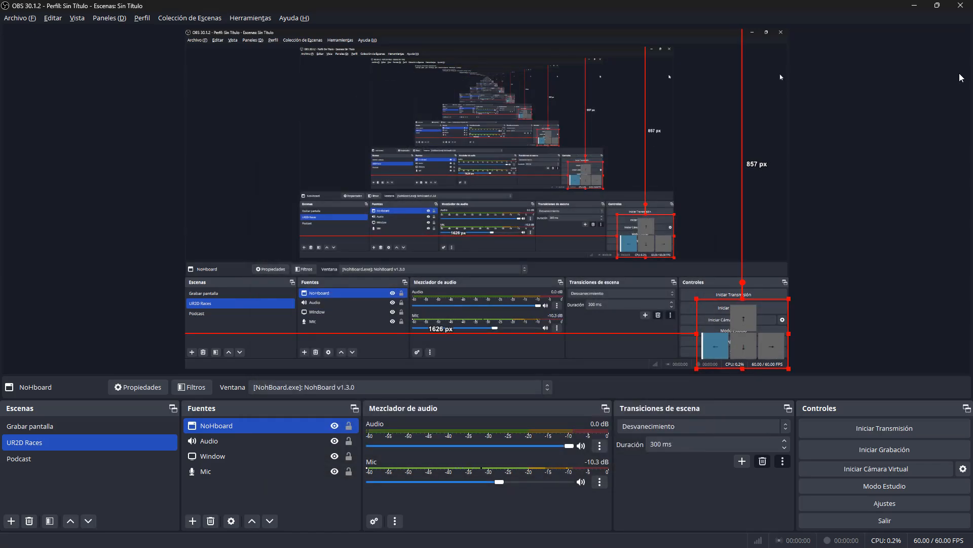
# Switch to NohBoard, move its window beside the canvas preview, and test the overlay by minimizing and restoring that window.
pyautogui.click(865, 265)
pyautogui.hotkey('alt', 'Tab')
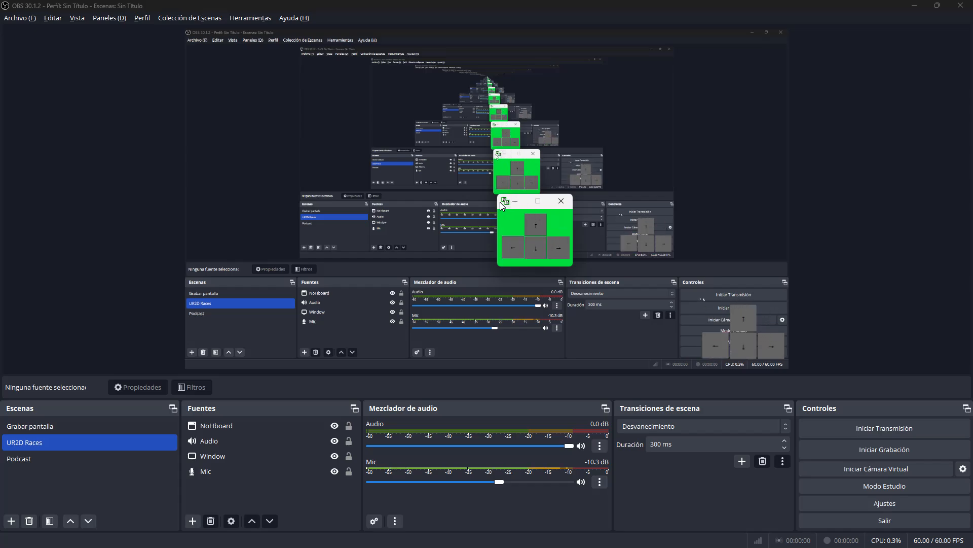
pyautogui.moveTo(502, 204); pyautogui.dragTo(845, 96)
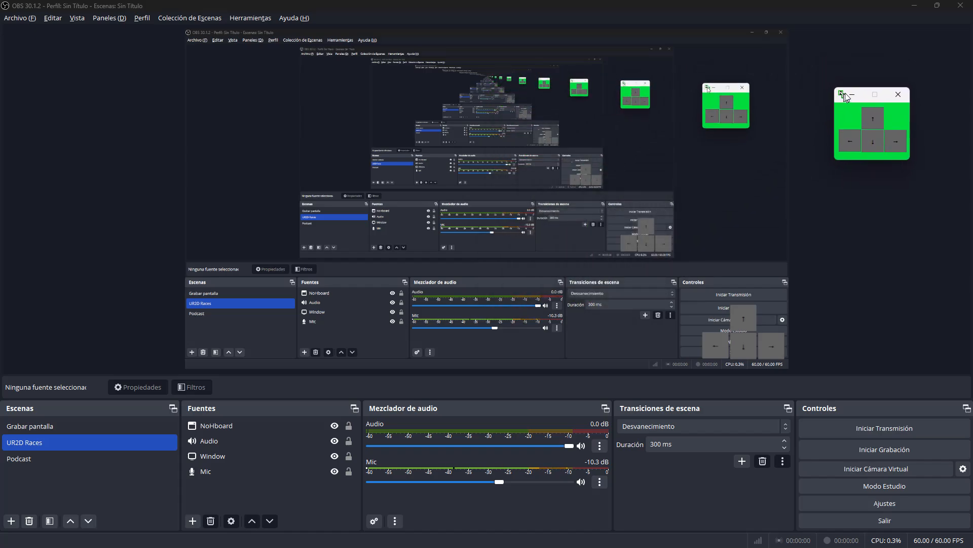
pyautogui.click(853, 94)
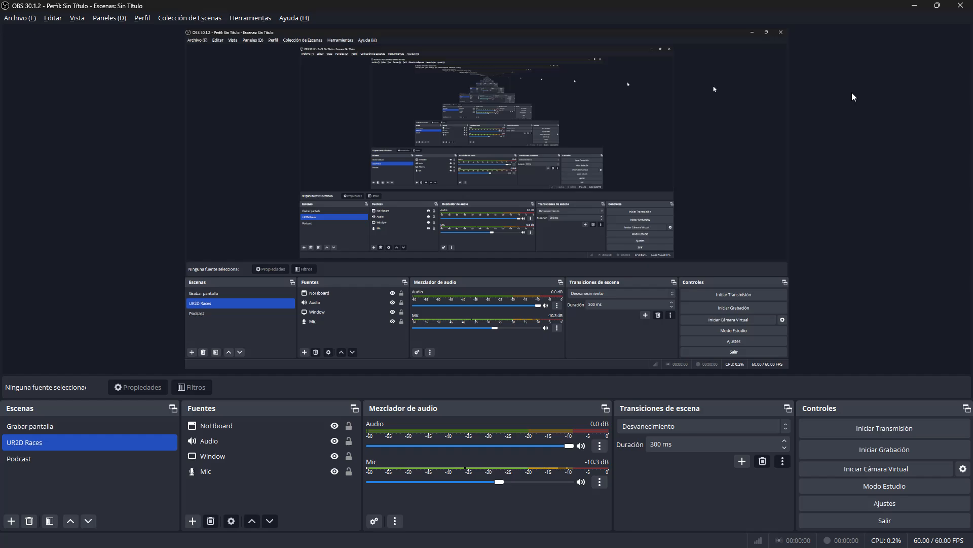
pyautogui.hotkey('alt', 'Tab')
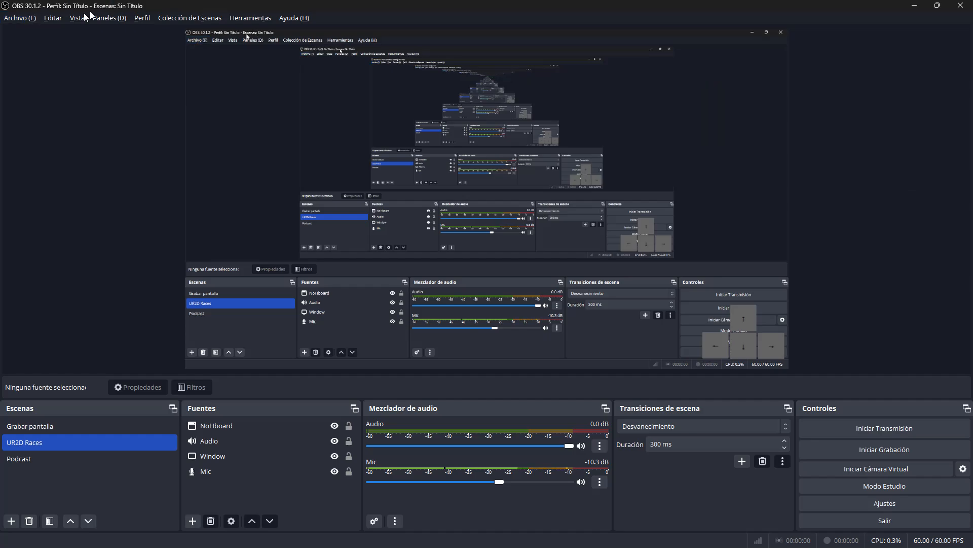
# Open the OBS settings and examine the output options, including the streaming encoder presets and the recording formats.
pyautogui.click(19, 19)
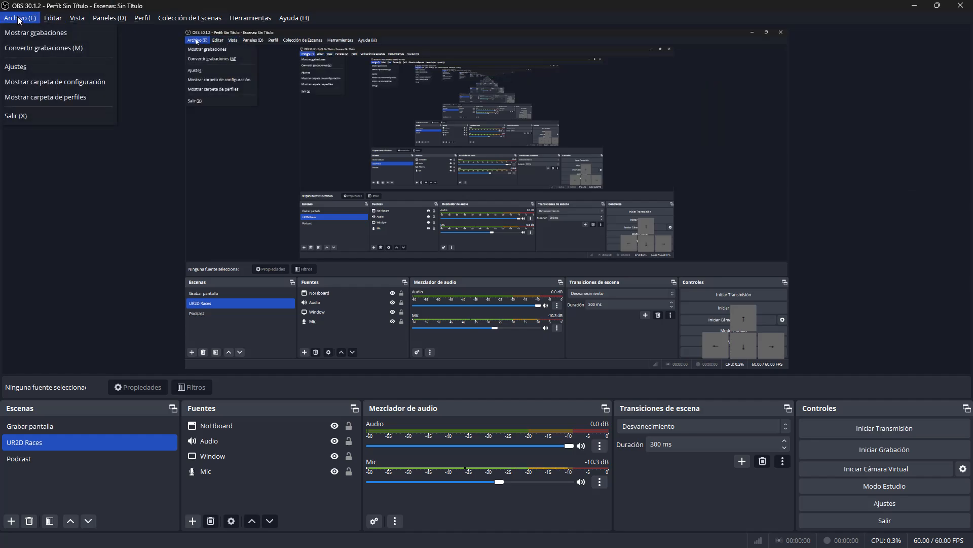
pyautogui.click(39, 68)
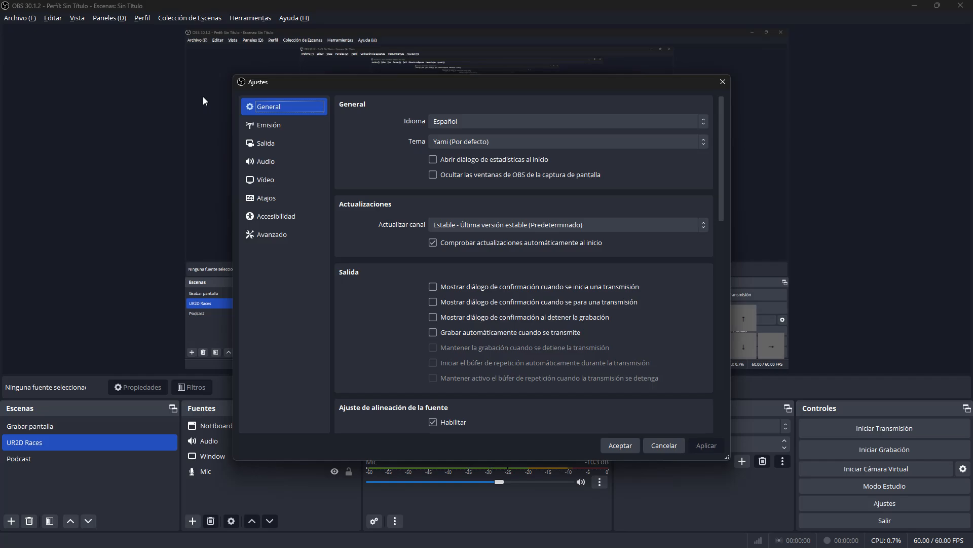
pyautogui.click(295, 127)
pyautogui.click(293, 138)
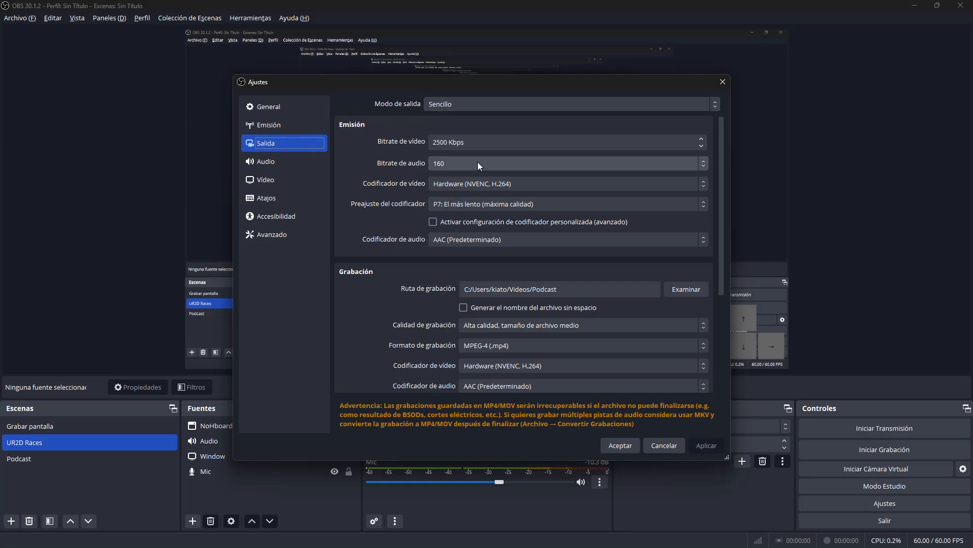
pyautogui.click(472, 203)
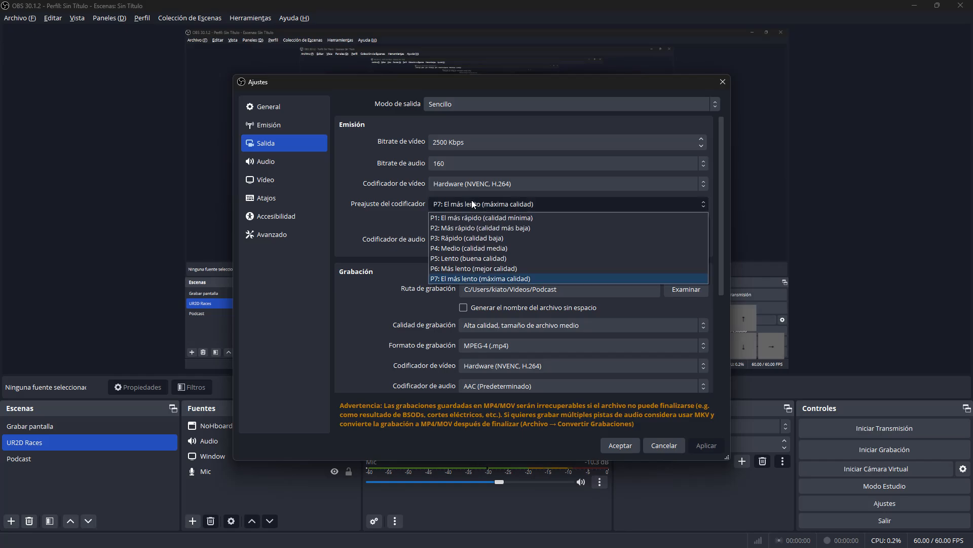
pyautogui.click(473, 205)
pyautogui.scroll(-2, 494, 260)
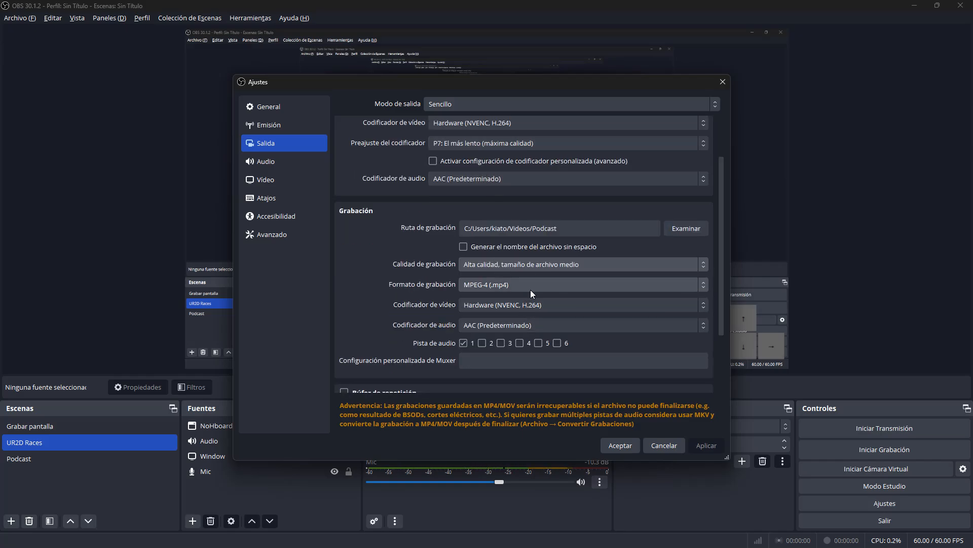
pyautogui.click(531, 290)
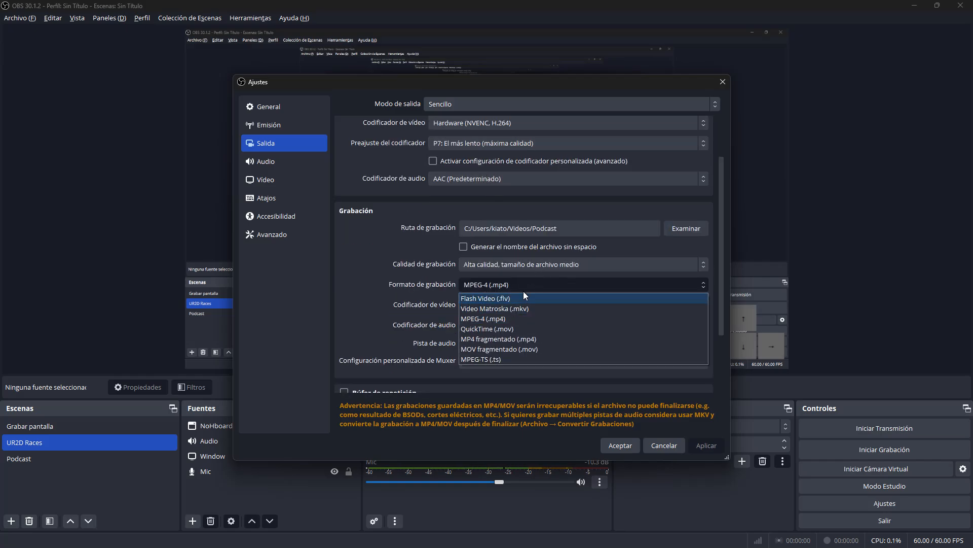
pyautogui.click(525, 285)
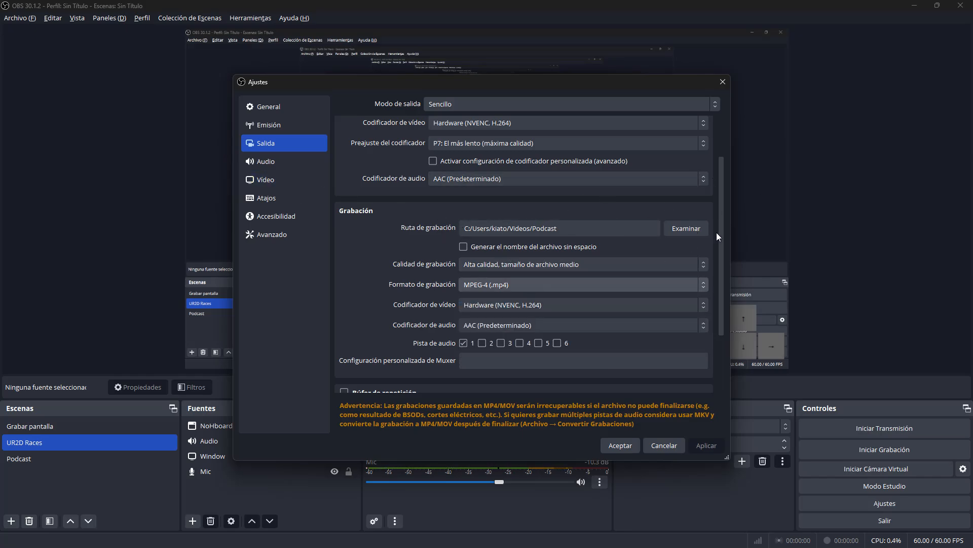
# Examine the audio device and meter settings, plus the video settings for base resolution, output resolution and FPS.
pyautogui.click(286, 165)
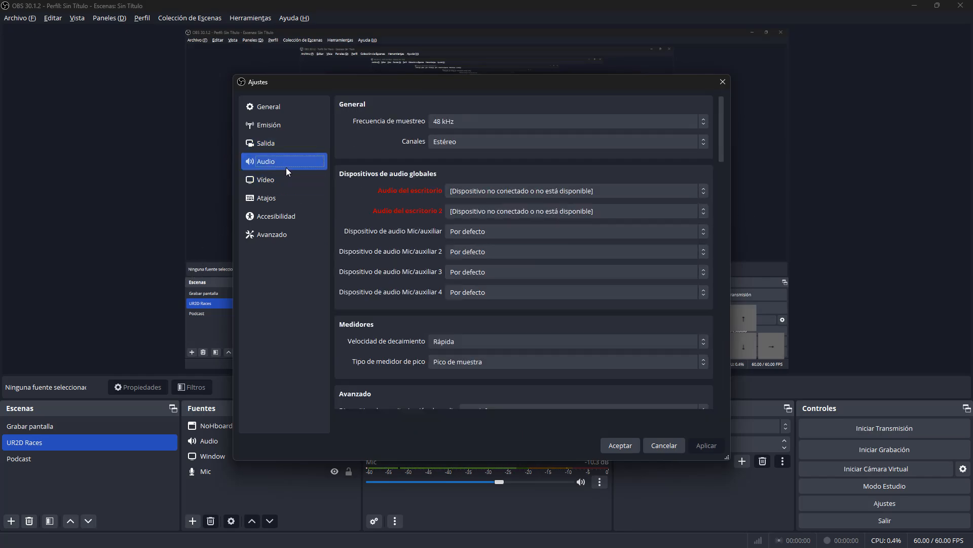
pyautogui.scroll(-2, 454, 244)
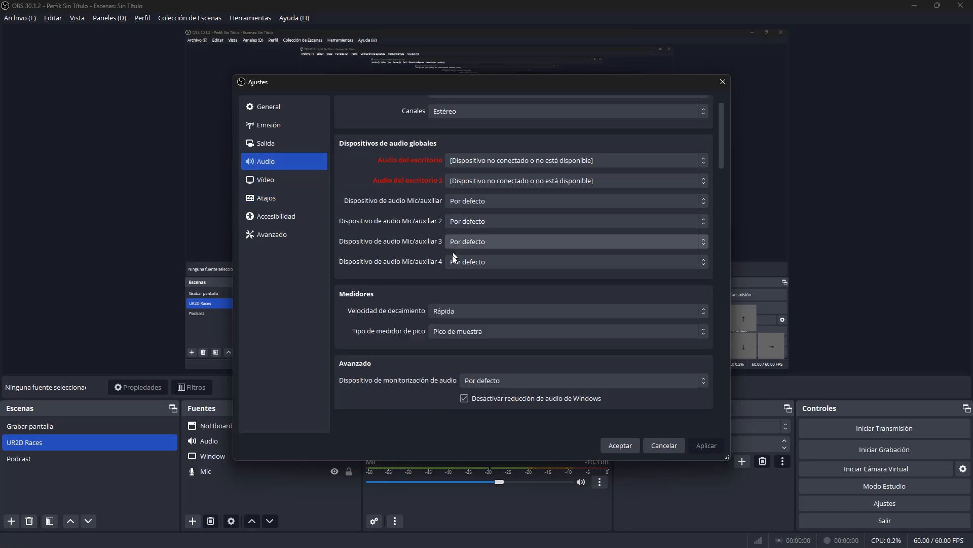
pyautogui.scroll(-2, 436, 271)
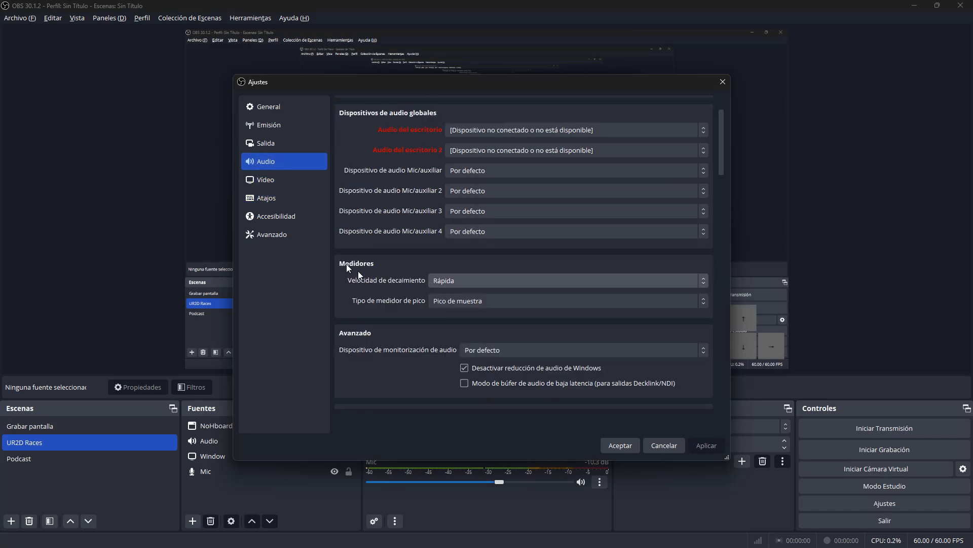
pyautogui.click(294, 181)
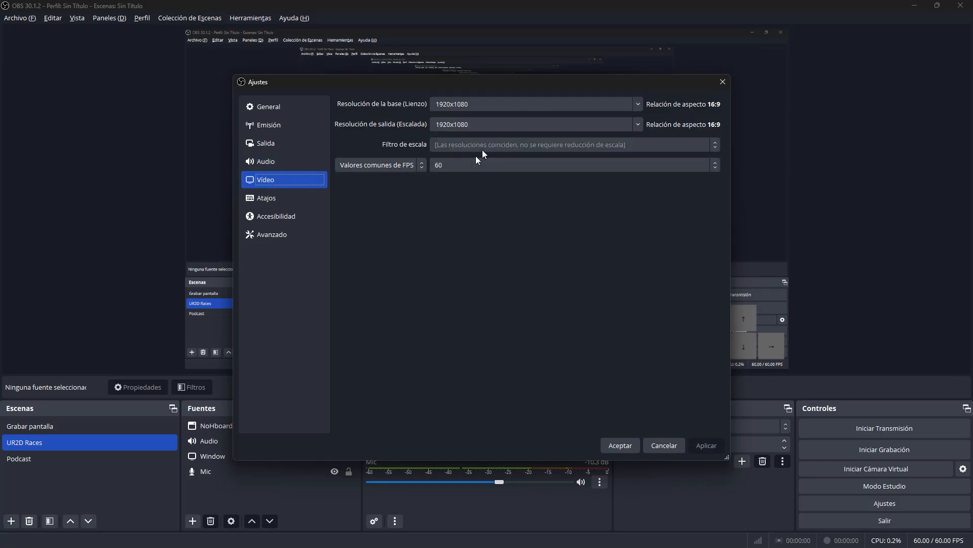
pyautogui.click(638, 105)
pyautogui.click(638, 105)
pyautogui.click(638, 123)
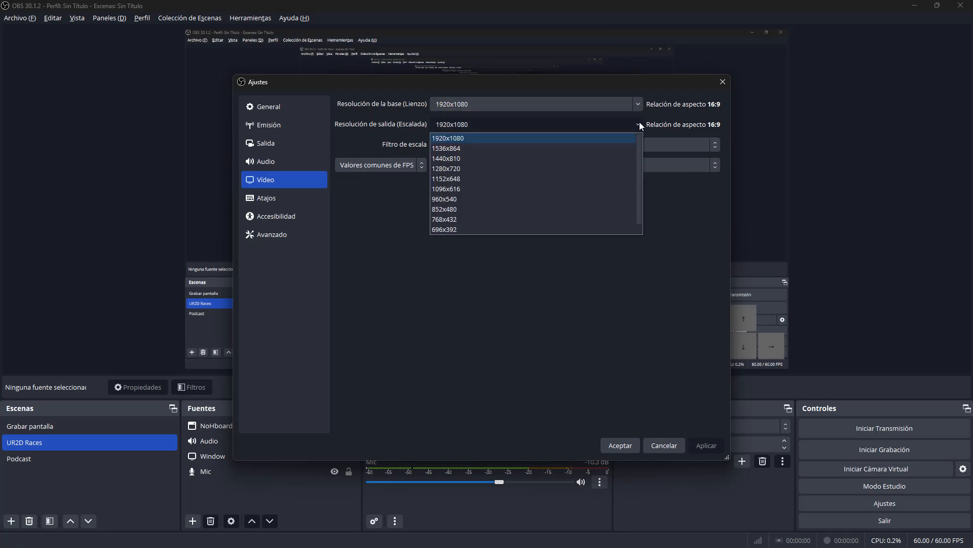
pyautogui.click(639, 123)
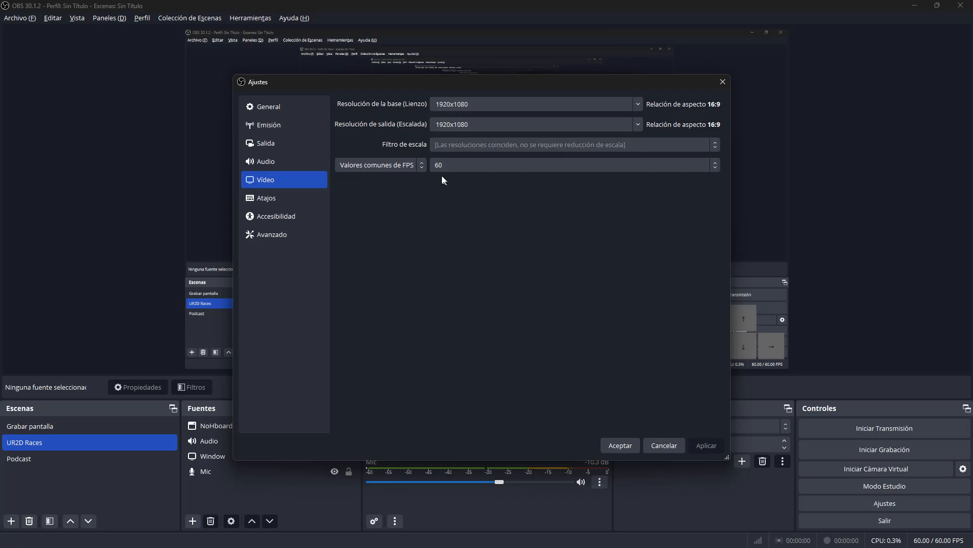
# Return to the output settings and examine the quality levels offered by the streaming encoder preset.
pyautogui.click(293, 128)
pyautogui.click(288, 140)
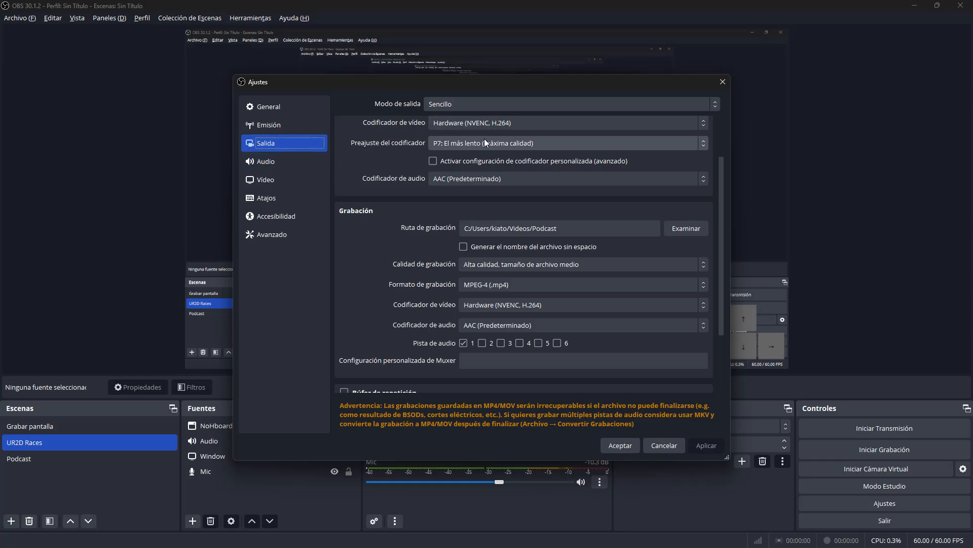
pyautogui.click(506, 143)
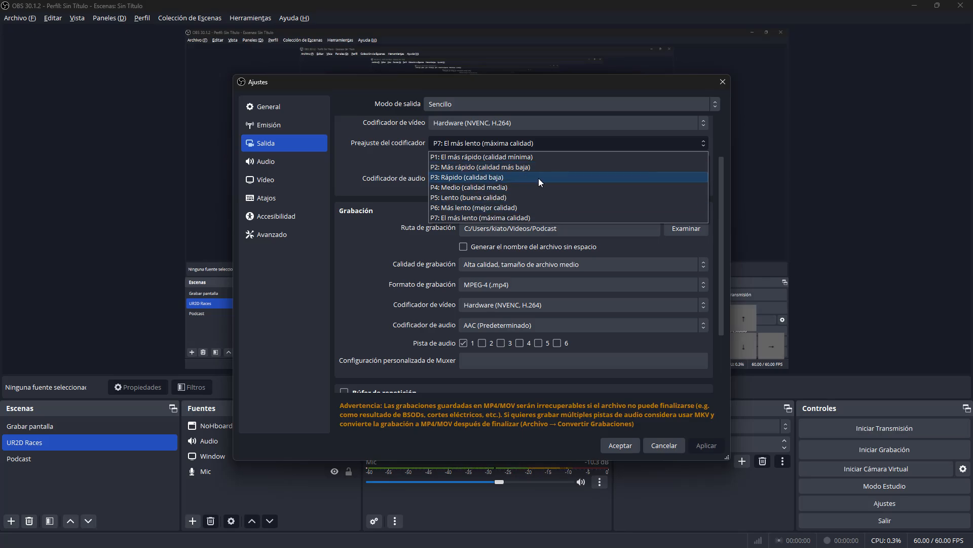
pyautogui.click(683, 146)
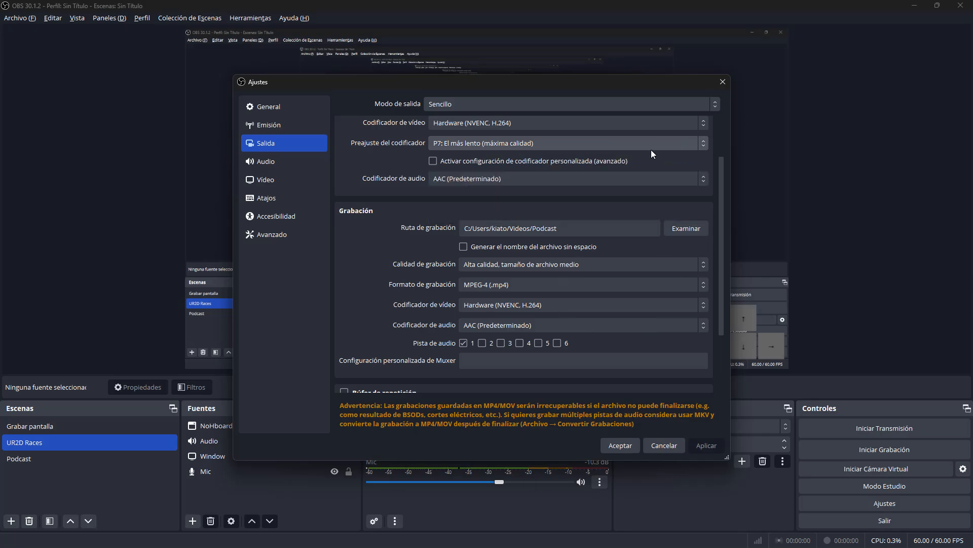
pyautogui.click(651, 147)
pyautogui.click(603, 144)
# Examine the hotkeys assigned to starting, stopping, pausing and resuming the recording.
pyautogui.click(262, 181)
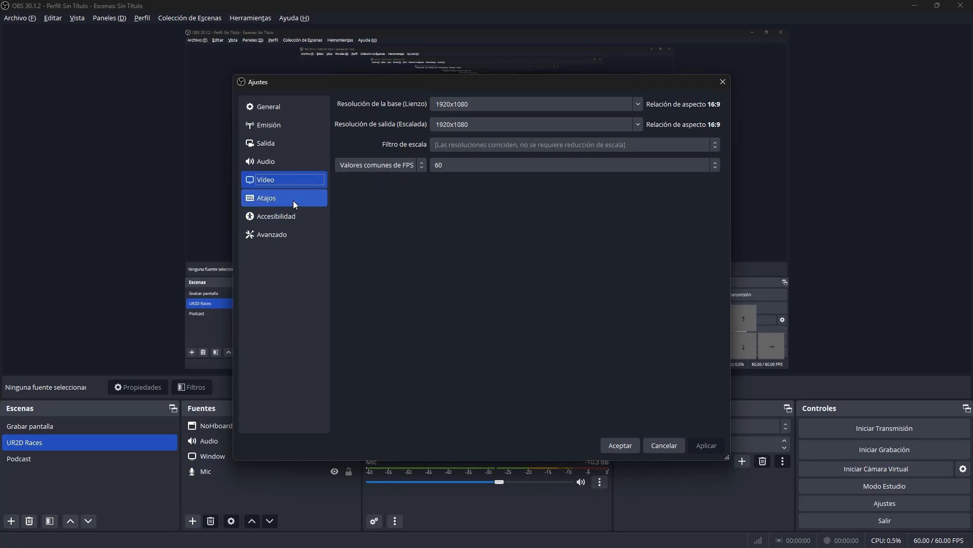
pyautogui.click(293, 200)
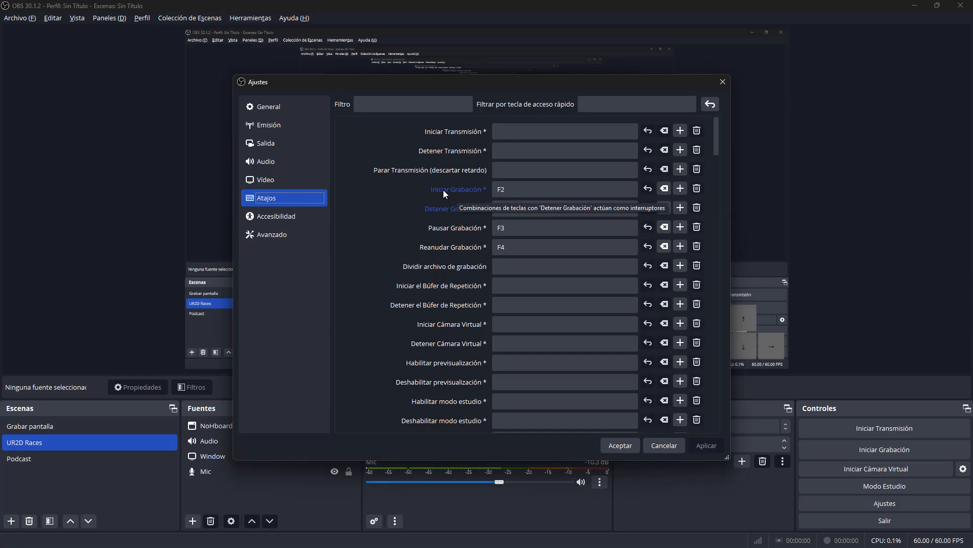
pyautogui.click(531, 187)
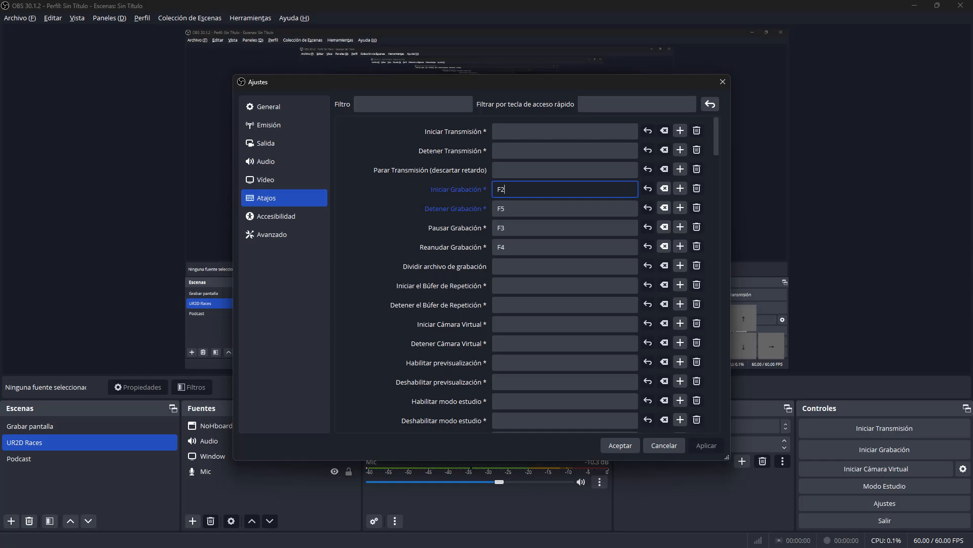
pyautogui.click(393, 192)
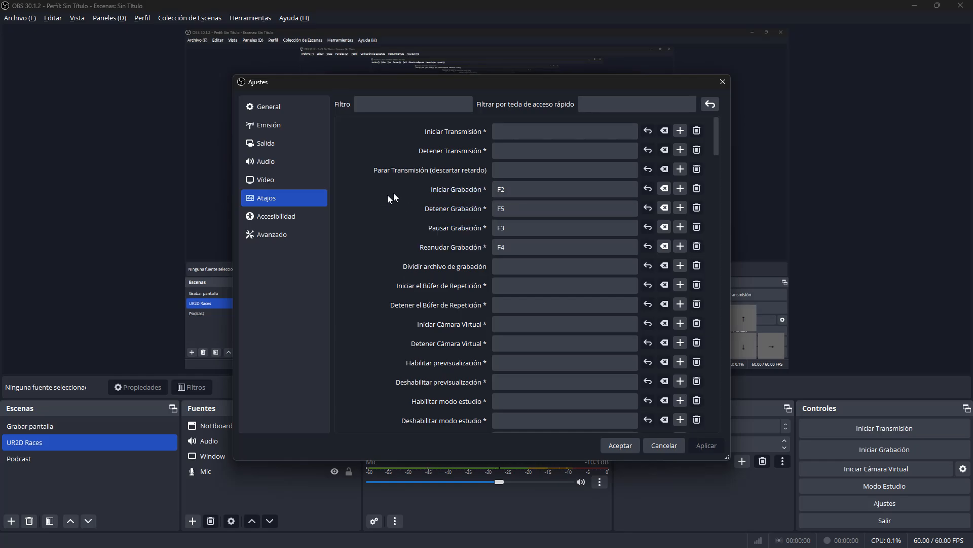